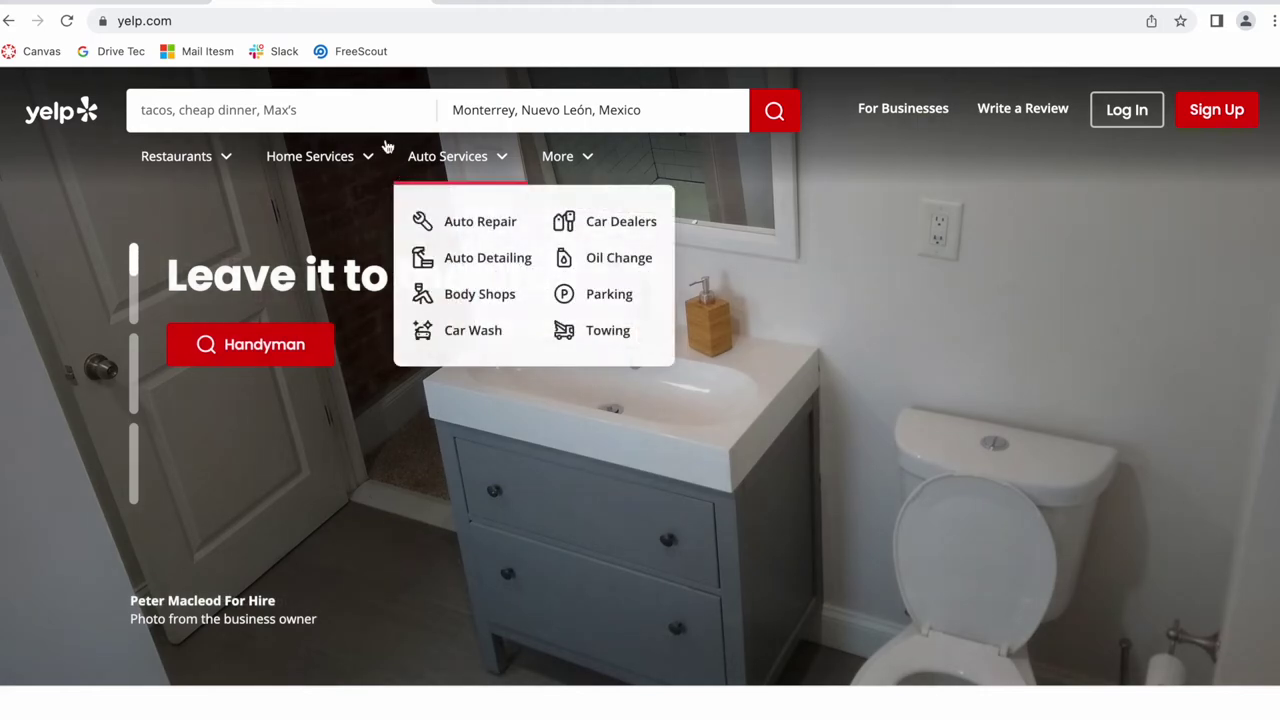
# Browse the Yelp homepage's Recent Activity reviews, then bring up the IDX Addons Yelp integration page
pyautogui.click(366, 115)
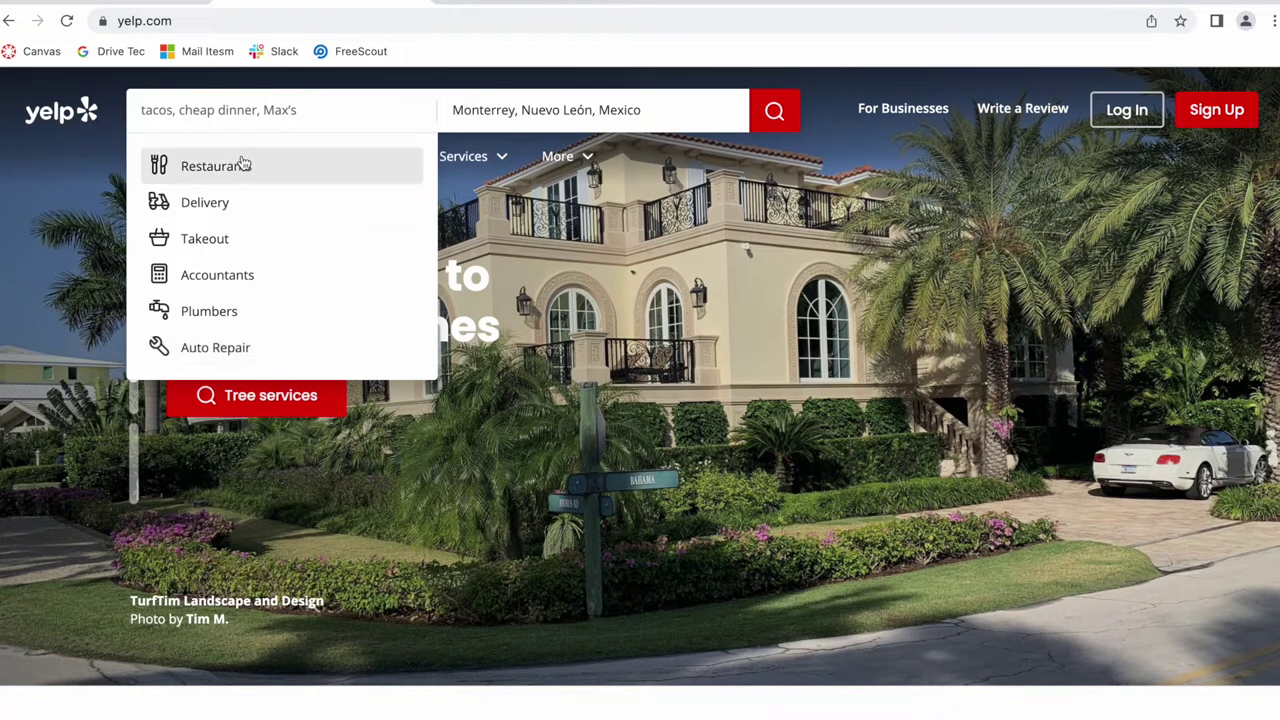
pyautogui.click(840, 407)
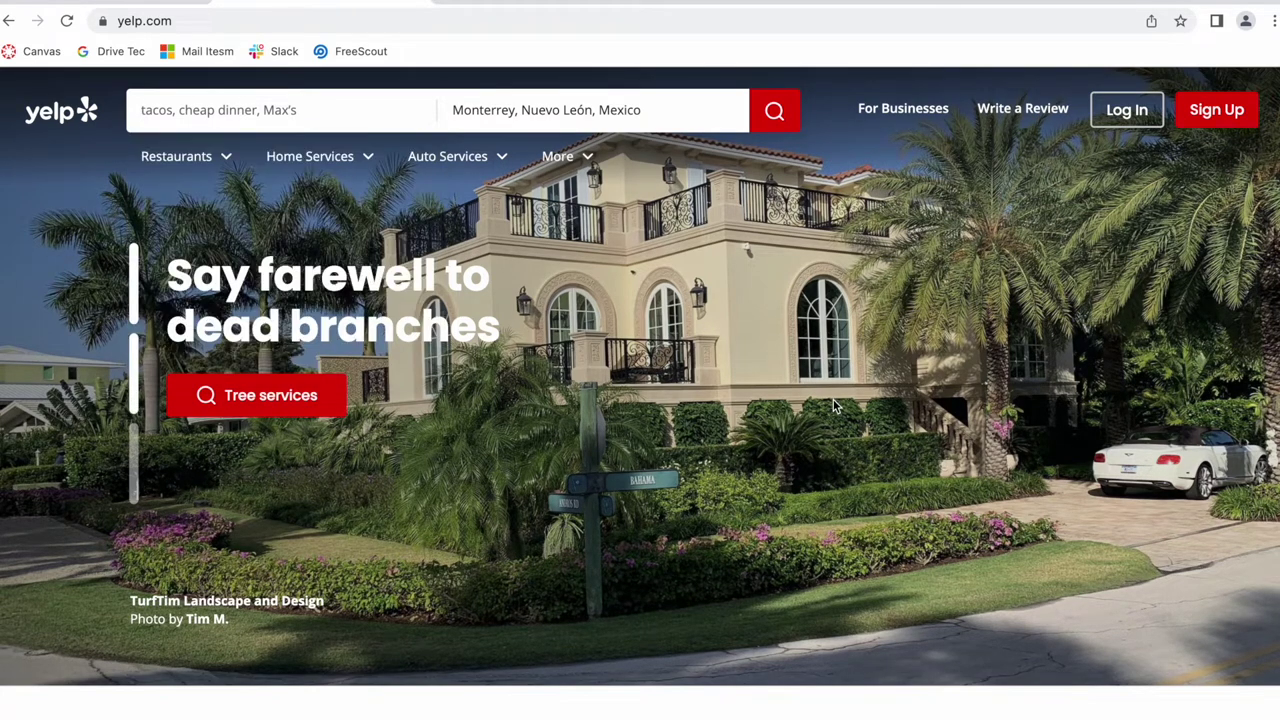
pyautogui.scroll(-10, 362, 458)
pyautogui.scroll(1, 843, 453)
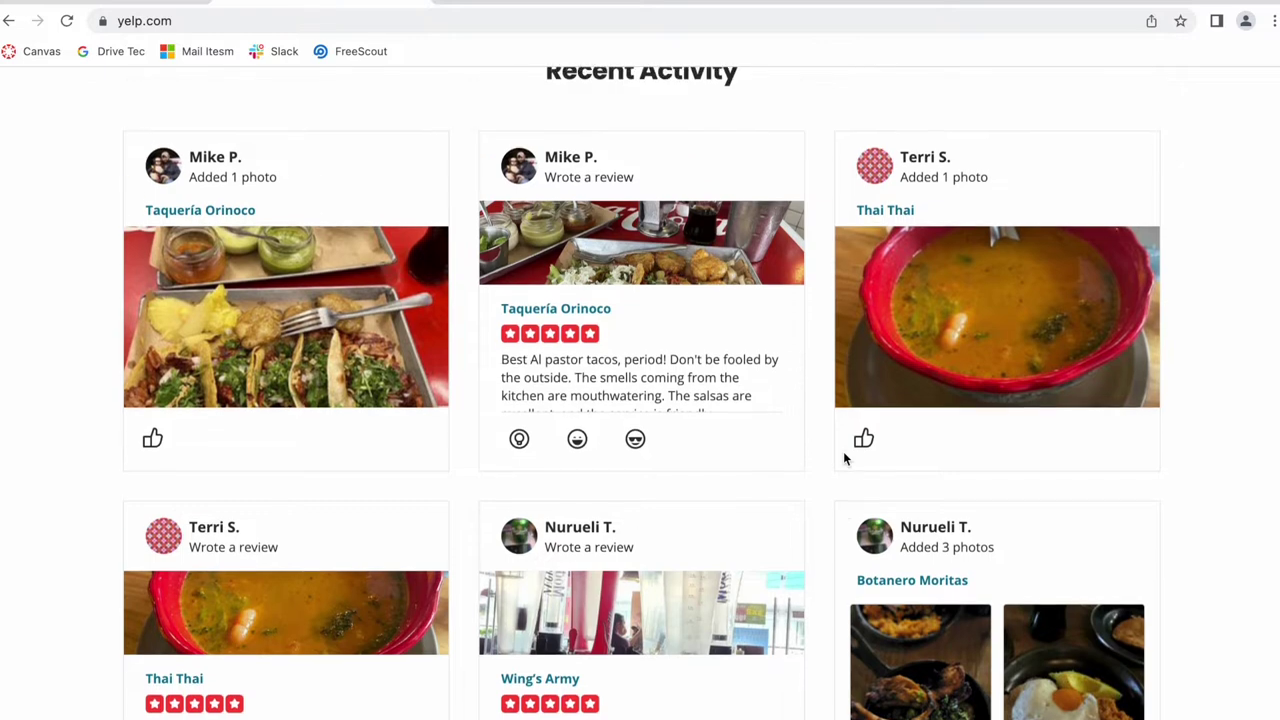
pyautogui.scroll(-1, 845, 457)
pyautogui.scroll(-3, 845, 457)
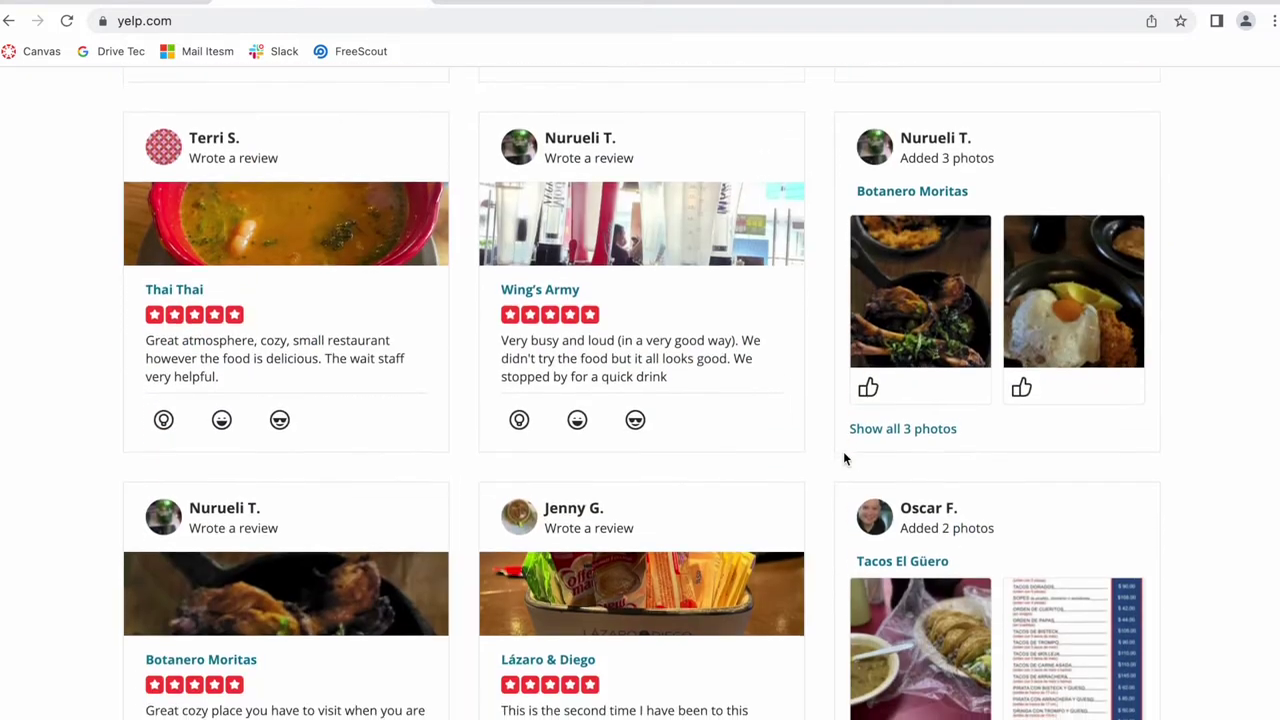
pyautogui.scroll(-2, 845, 457)
pyautogui.click(131, 6)
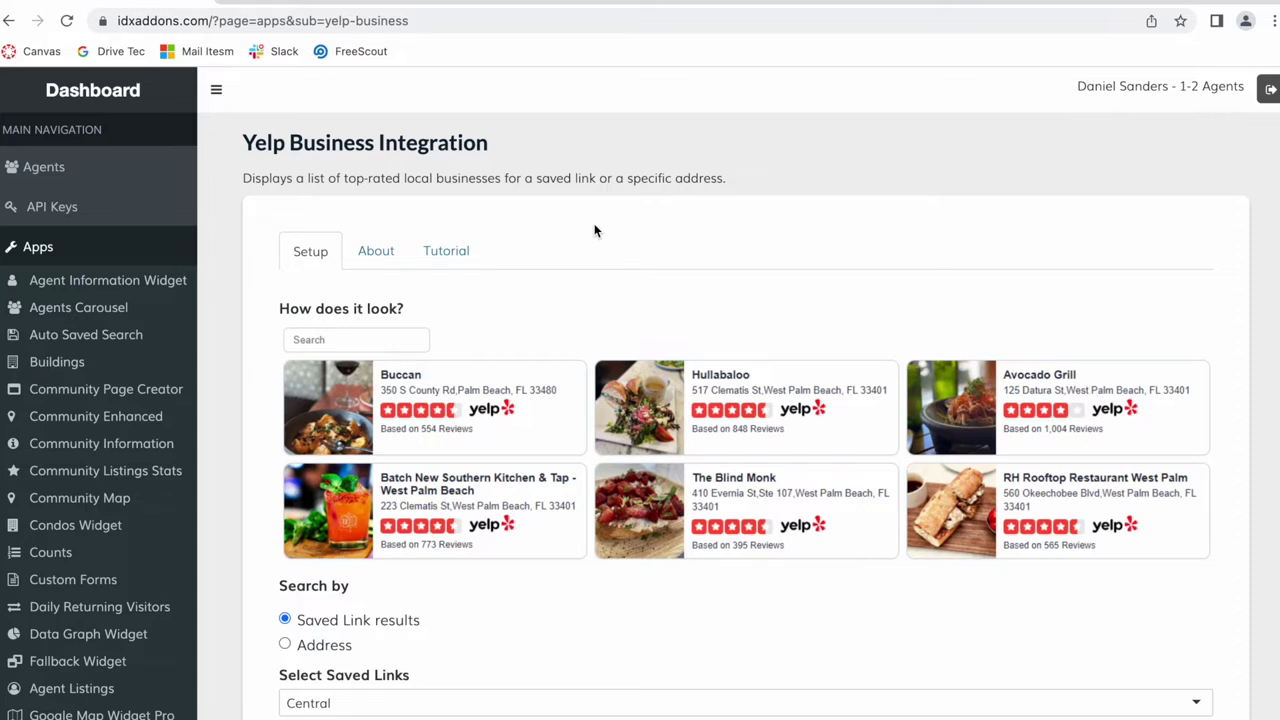
# Scroll down to the generated Central saved-link script snippet, then move to the Sanders-Julian Group site
pyautogui.scroll(-1, 594, 231)
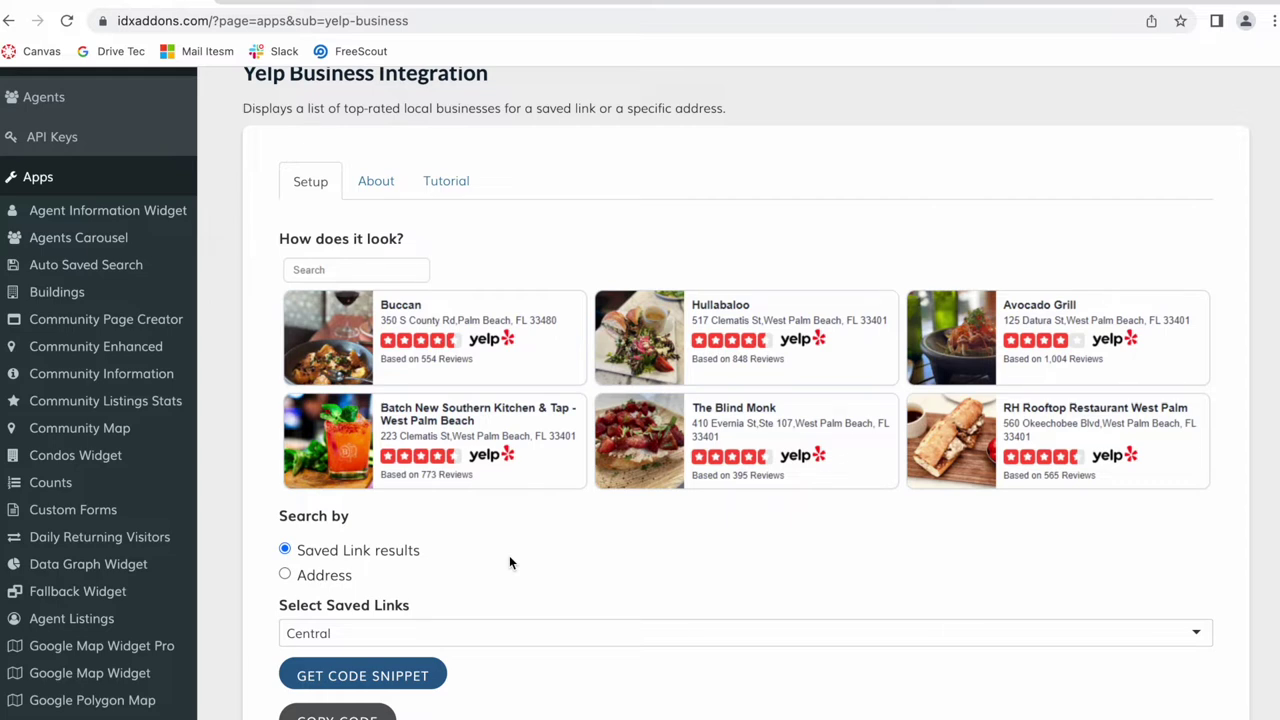
pyautogui.scroll(-2, 455, 580)
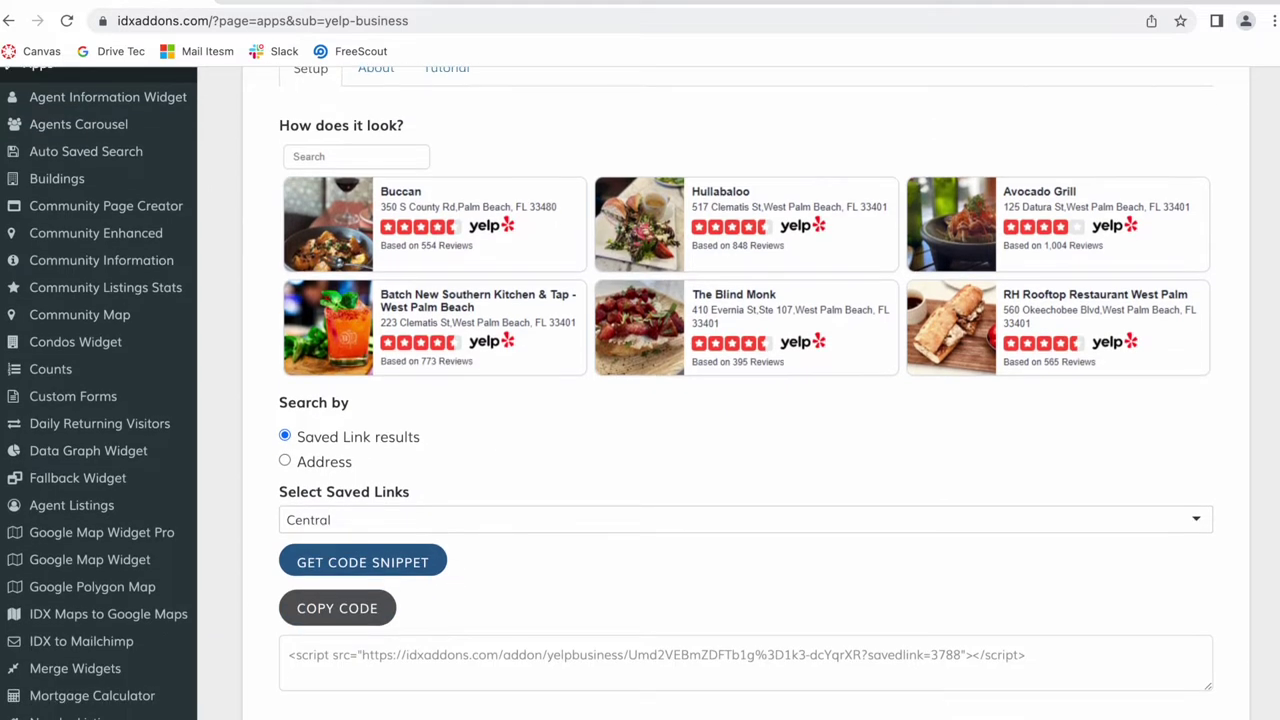
pyautogui.click(710, 3)
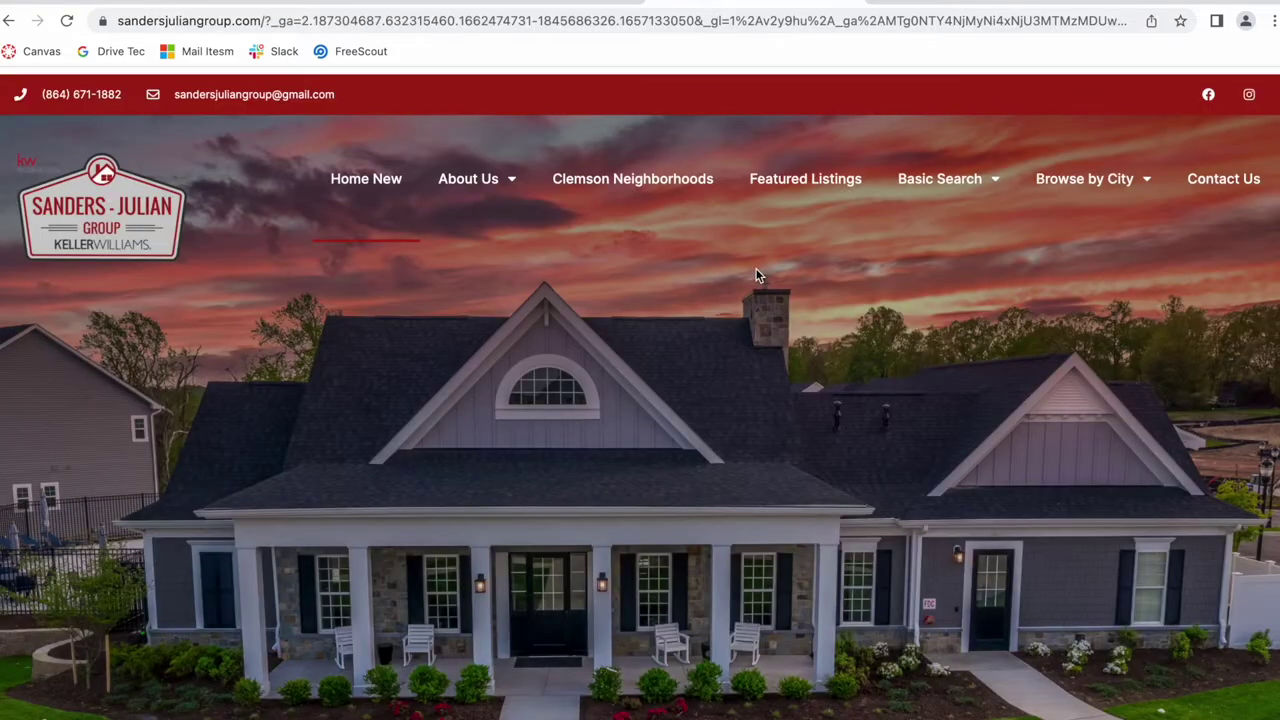
# Open the Seneca page from Browse by City and go to its Yelp restaurant cards' search field
pyautogui.click(1095, 182)
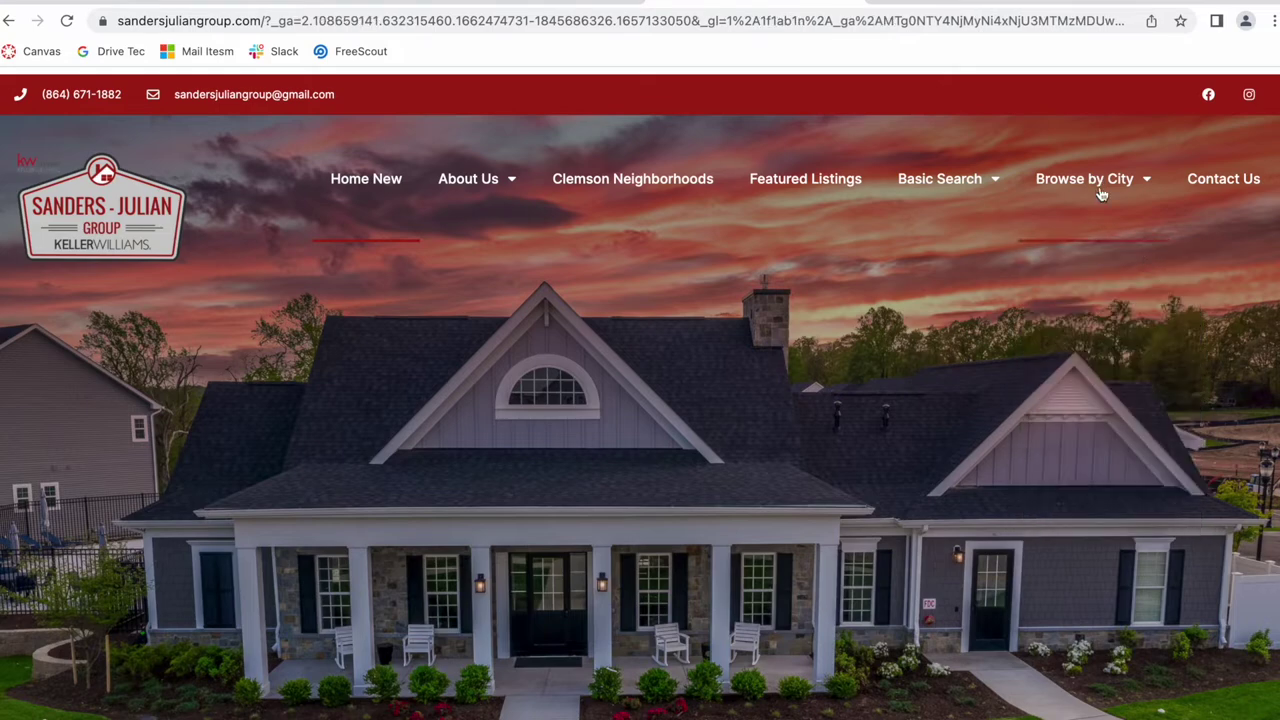
pyautogui.click(1096, 384)
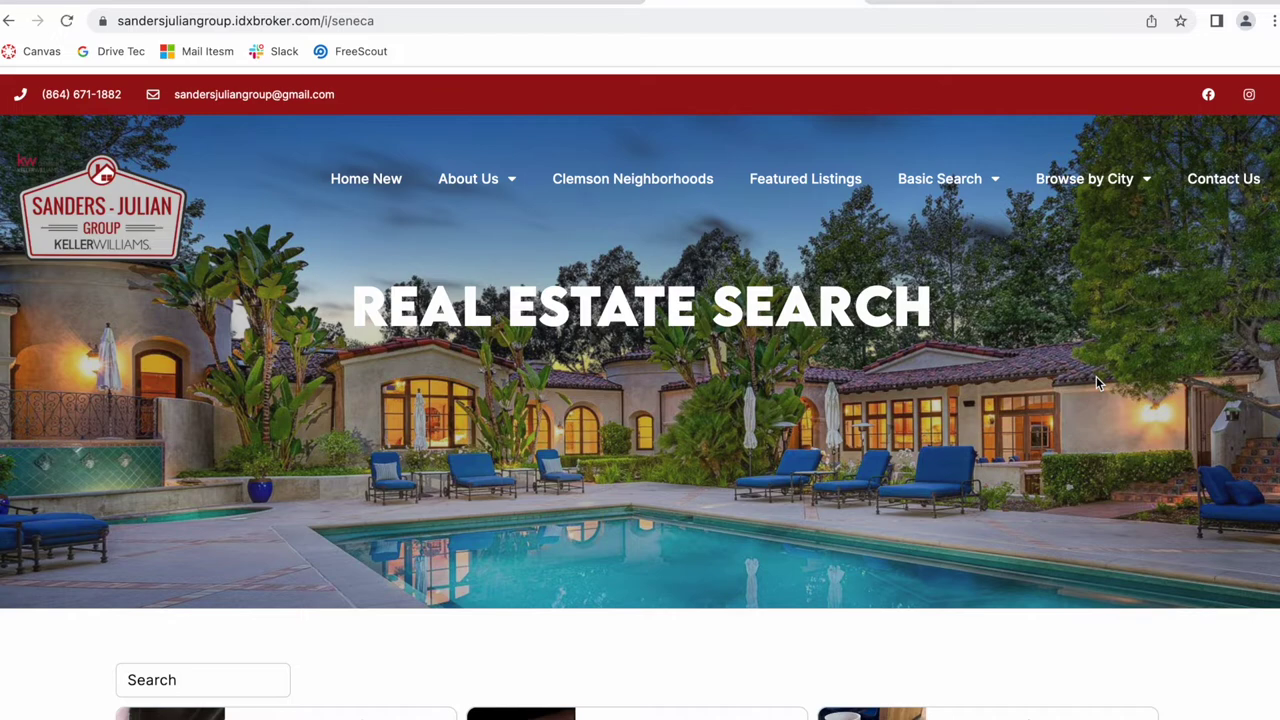
pyautogui.scroll(-4, 900, 382)
pyautogui.scroll(-4, 627, 476)
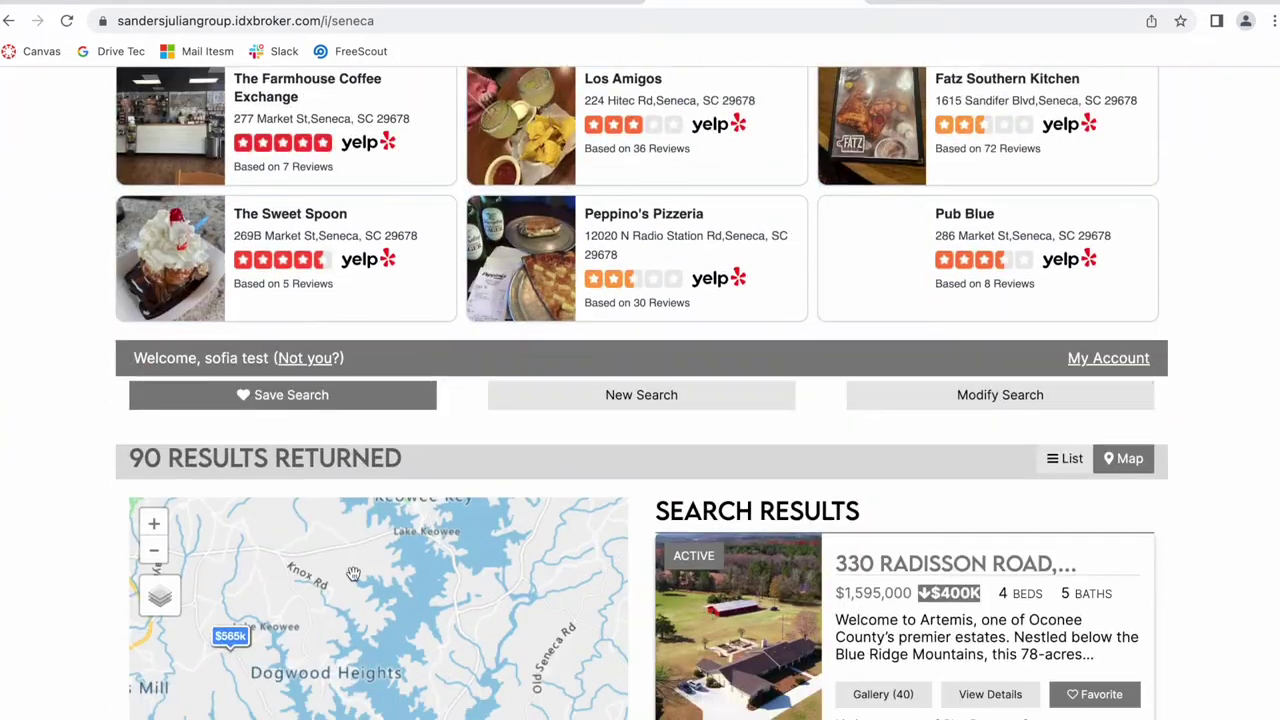
pyautogui.scroll(2, 555, 596)
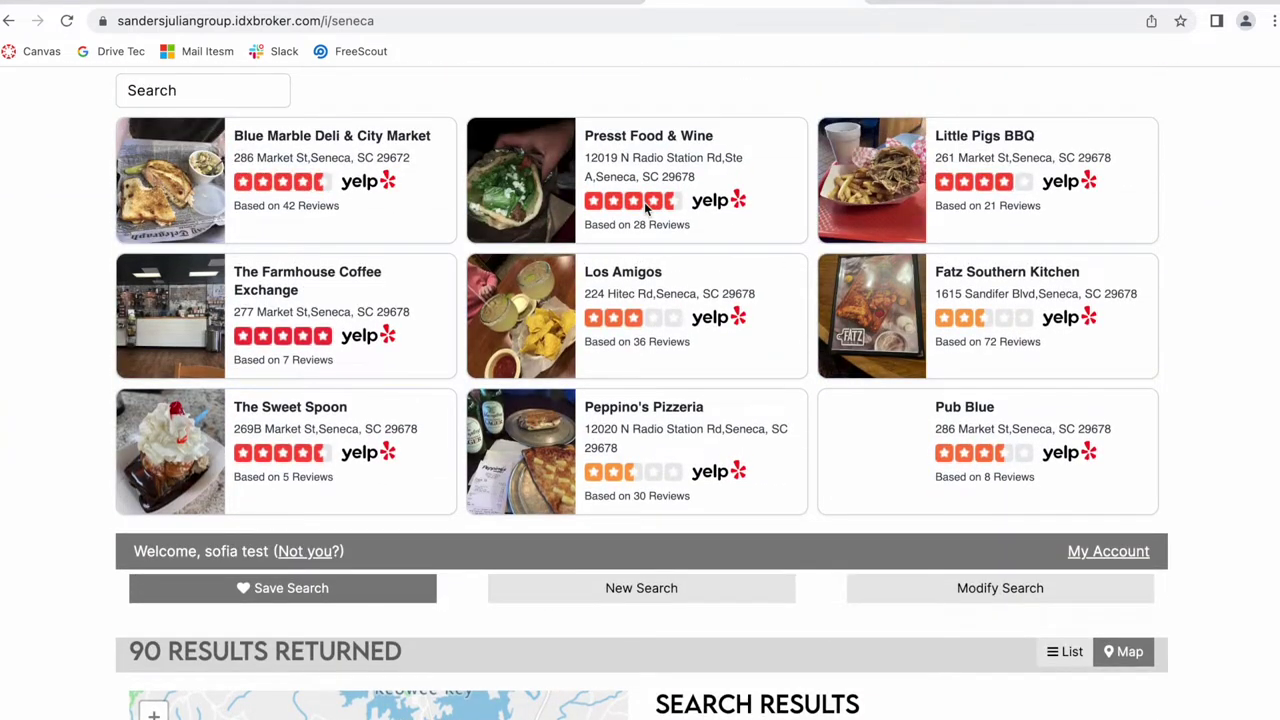
pyautogui.scroll(1, 645, 205)
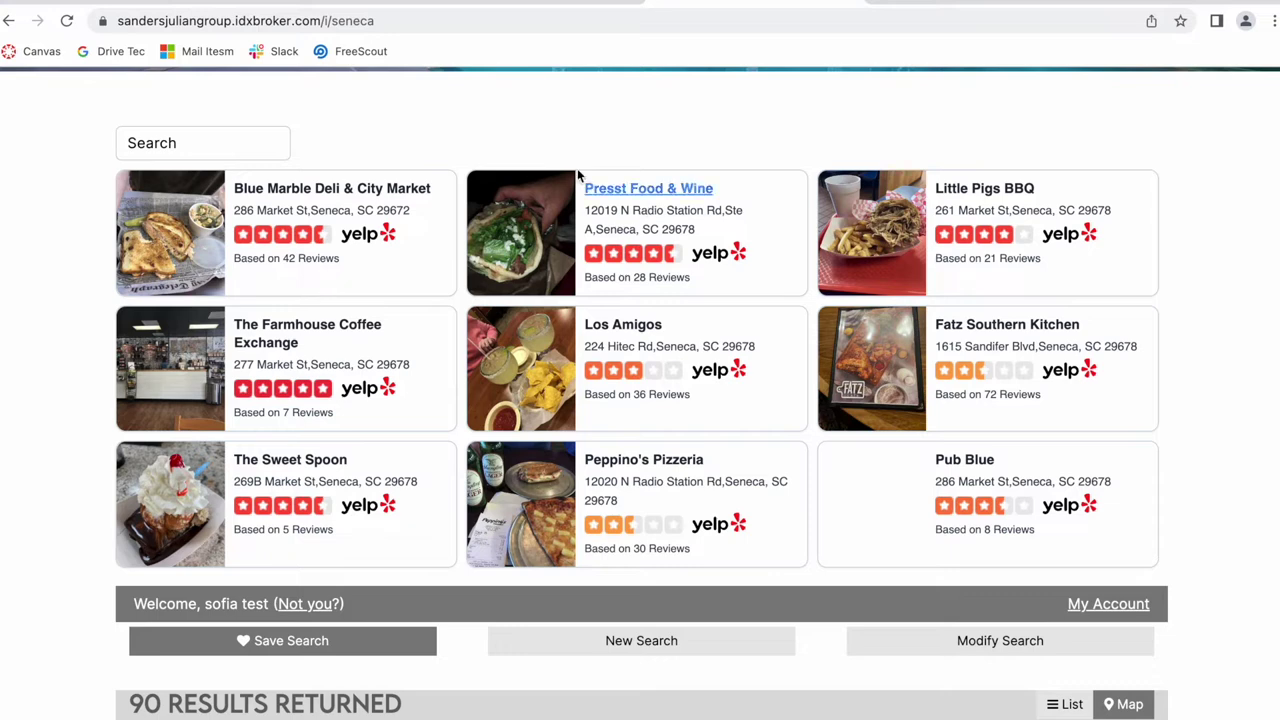
pyautogui.click(229, 145)
pyautogui.write('lo')
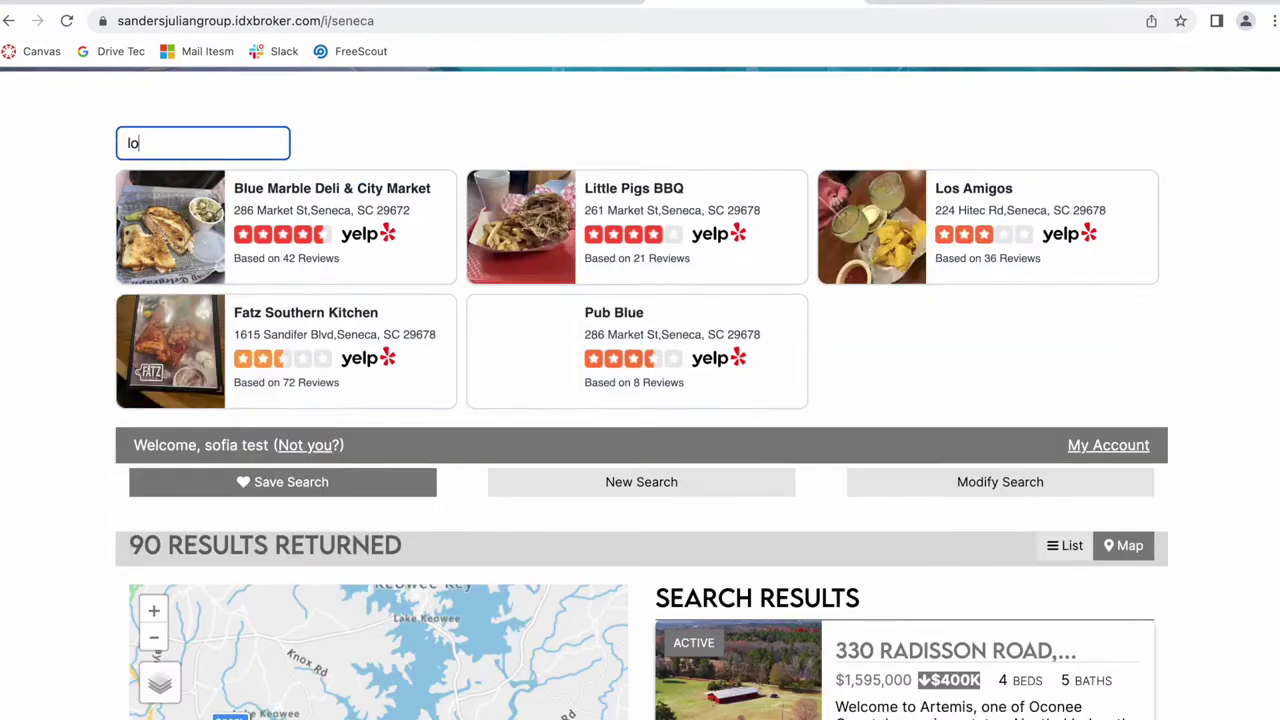
pyautogui.write('s amigo')
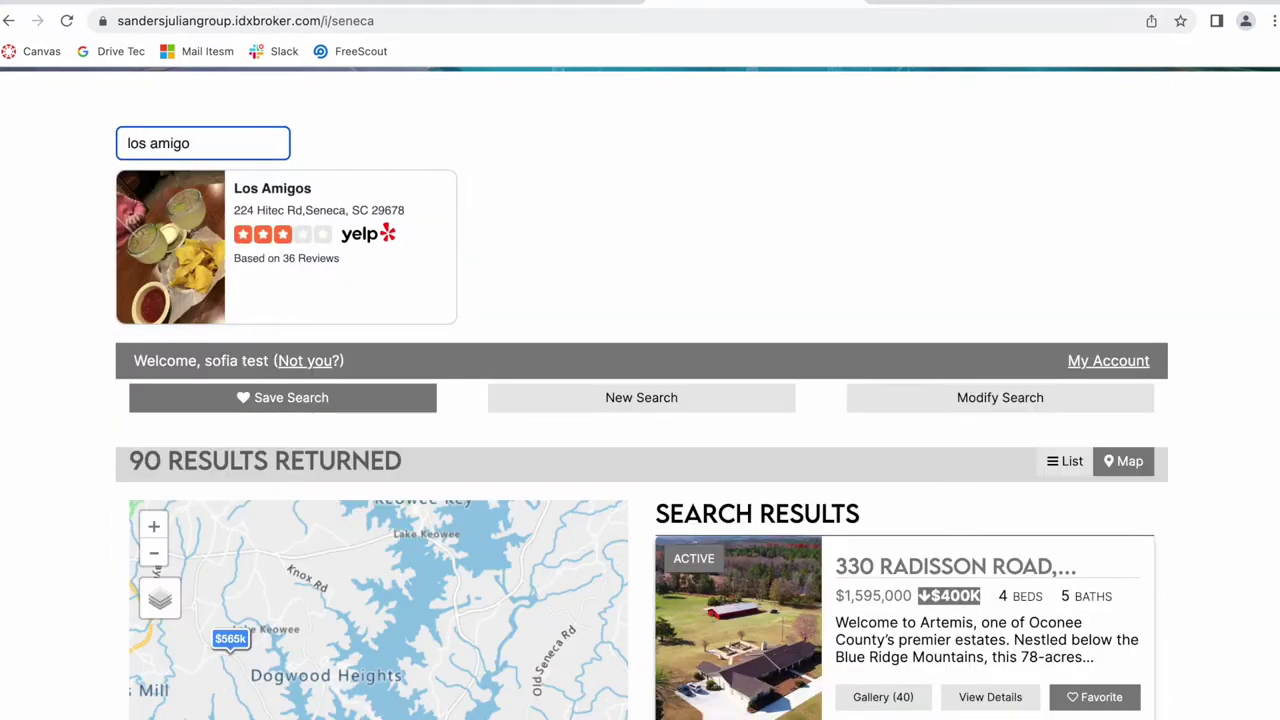
pyautogui.press('BackSpace')
pyautogui.press('BackSpace')
pyautogui.press('BackSpace')
pyautogui.press('BackSpace')
pyautogui.press('BackSpace')
pyautogui.press('BackSpace')
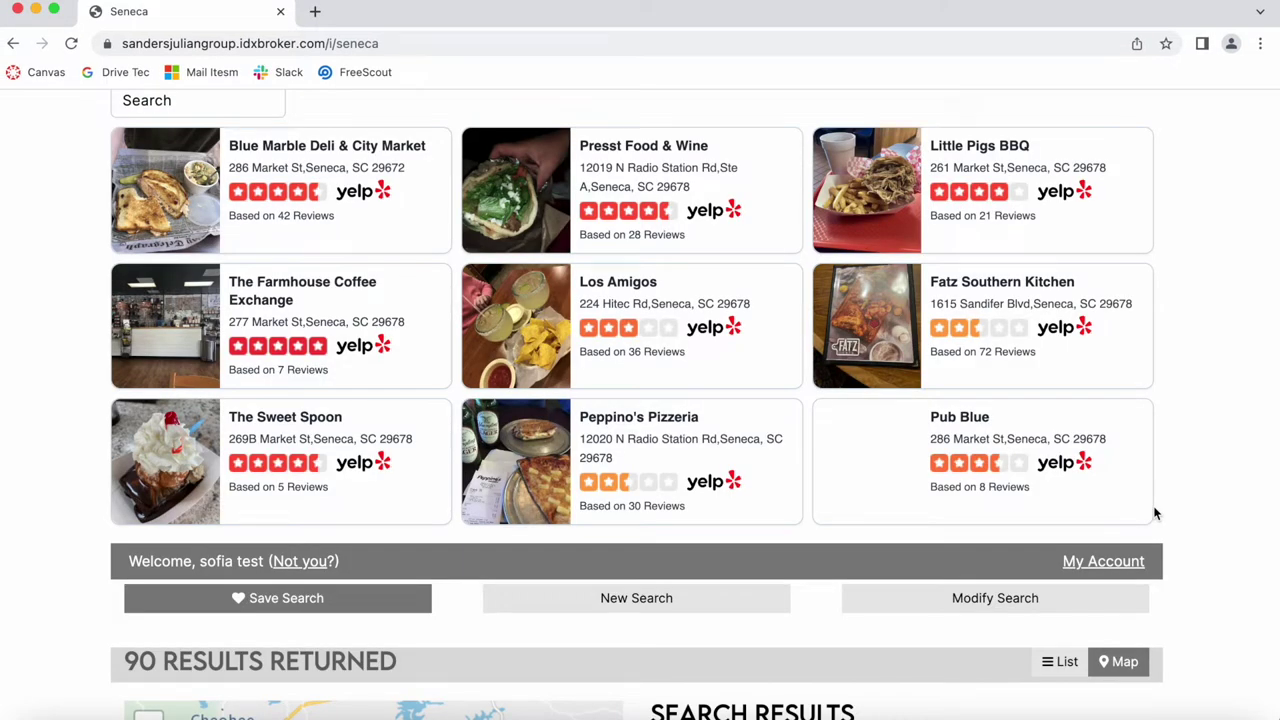
pyautogui.scroll(4, 992, 228)
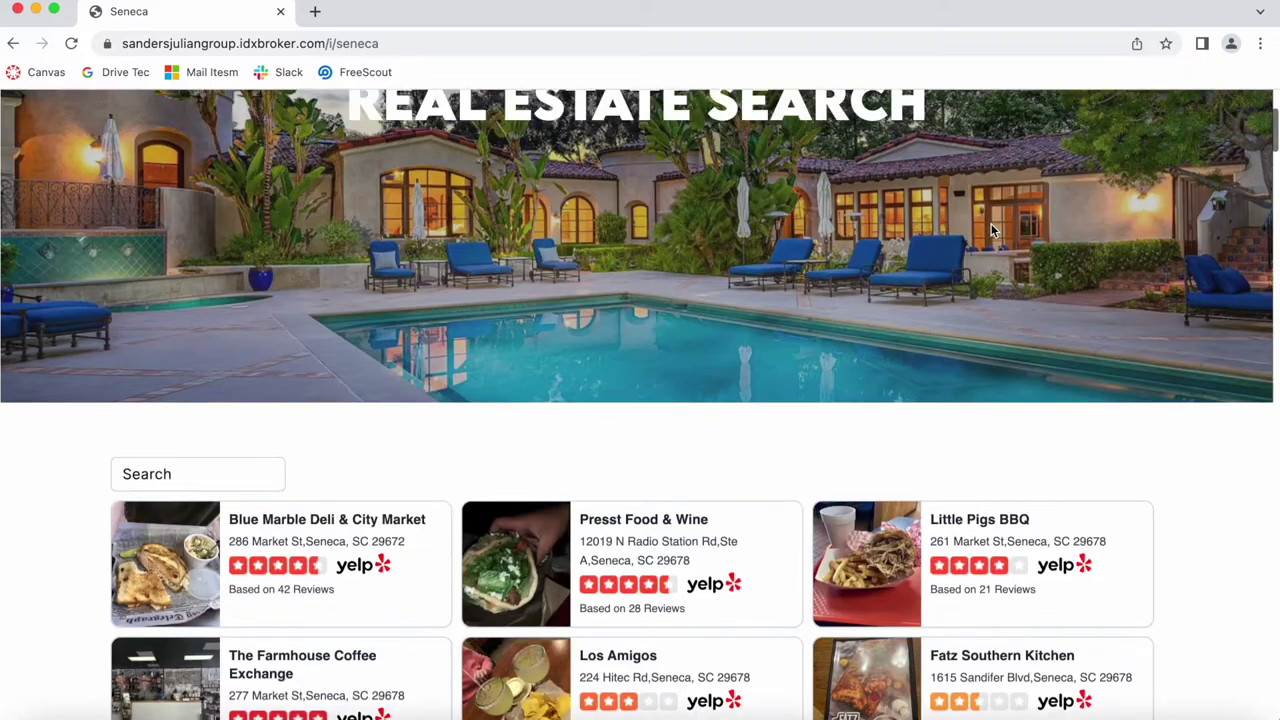
pyautogui.scroll(2, 991, 223)
pyautogui.scroll(1, 991, 223)
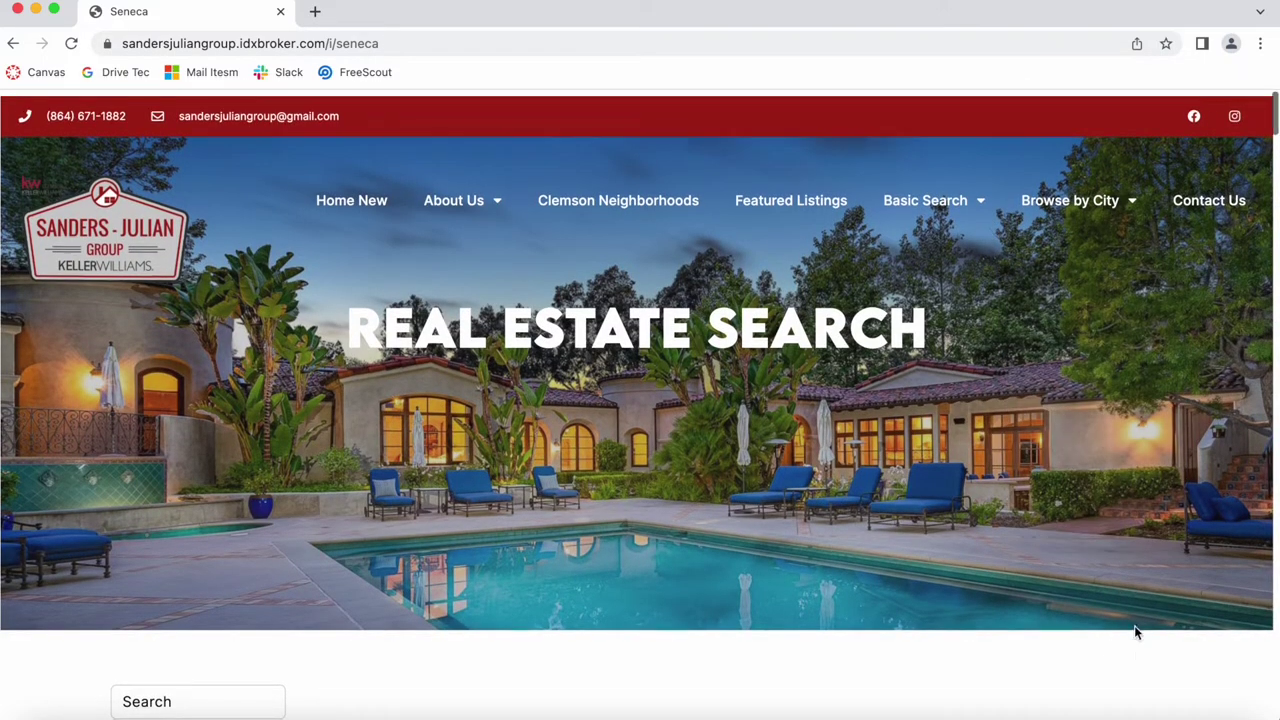
pyautogui.scroll(-10, 1134, 630)
pyautogui.scroll(-4, 1134, 630)
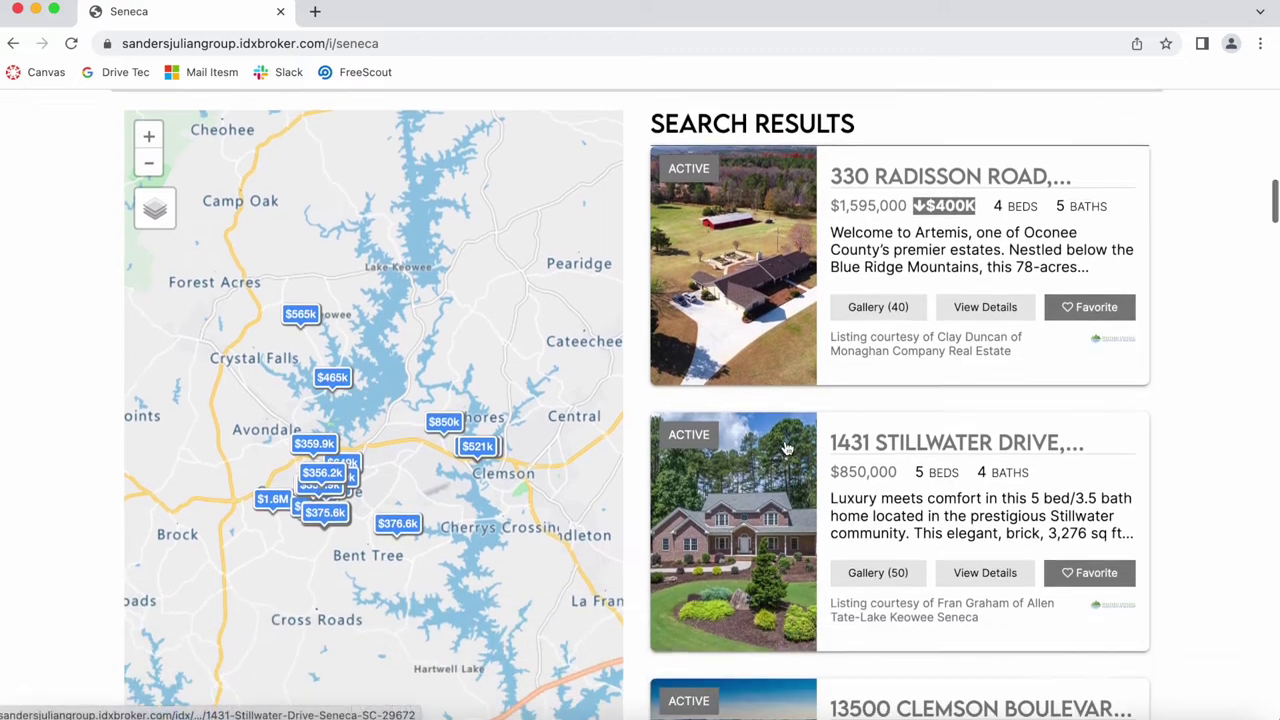
pyautogui.scroll(5, 1172, 540)
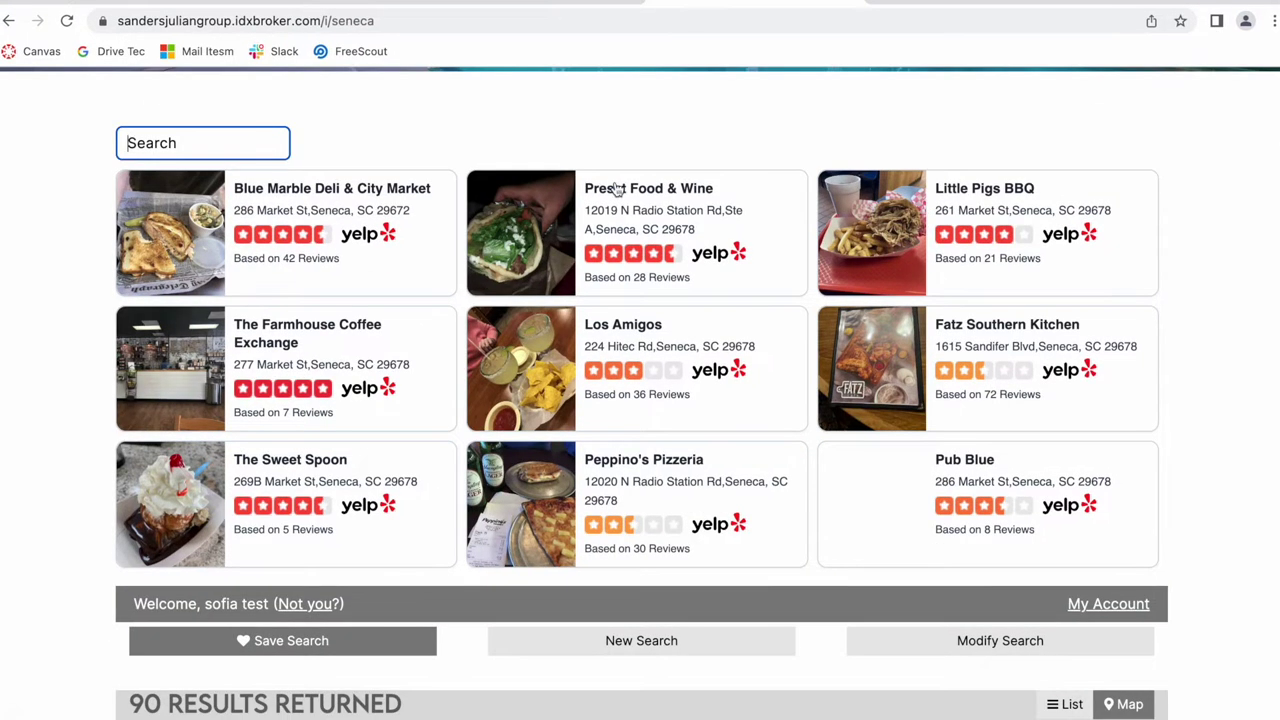
pyautogui.scroll(-3, 670, 155)
pyautogui.scroll(5, 670, 150)
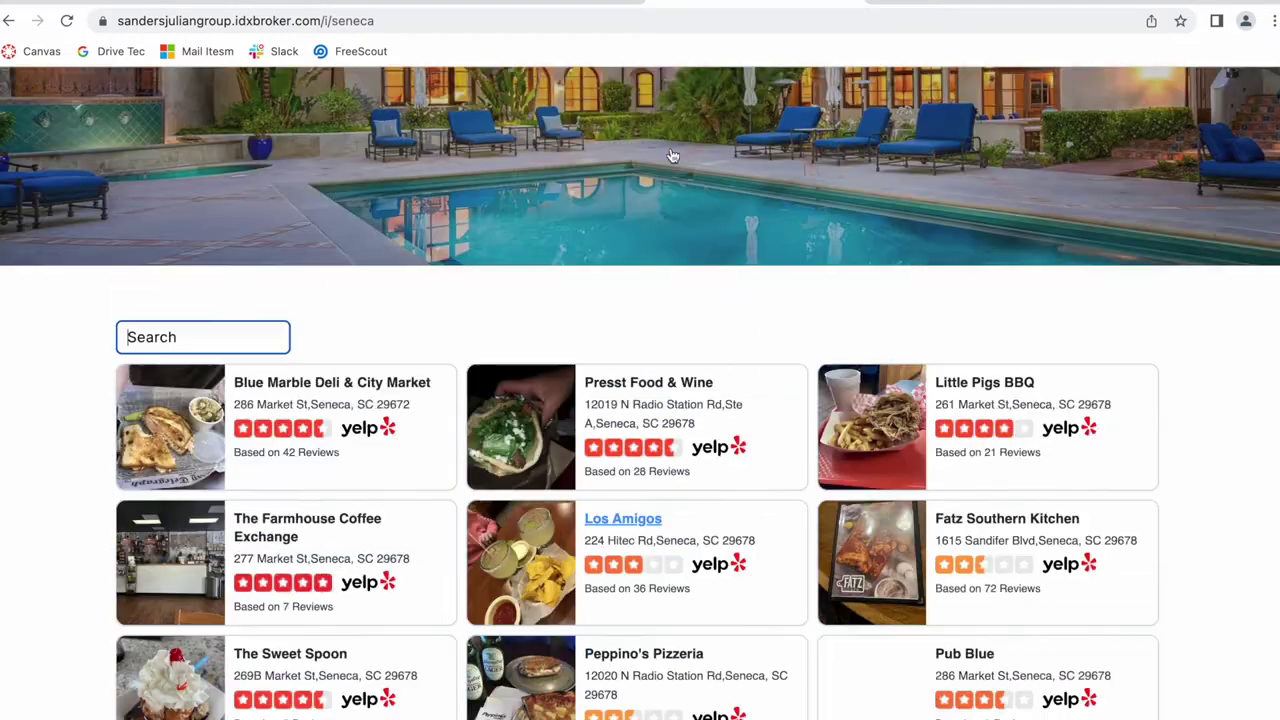
pyautogui.scroll(4, 670, 150)
pyautogui.click(515, 4)
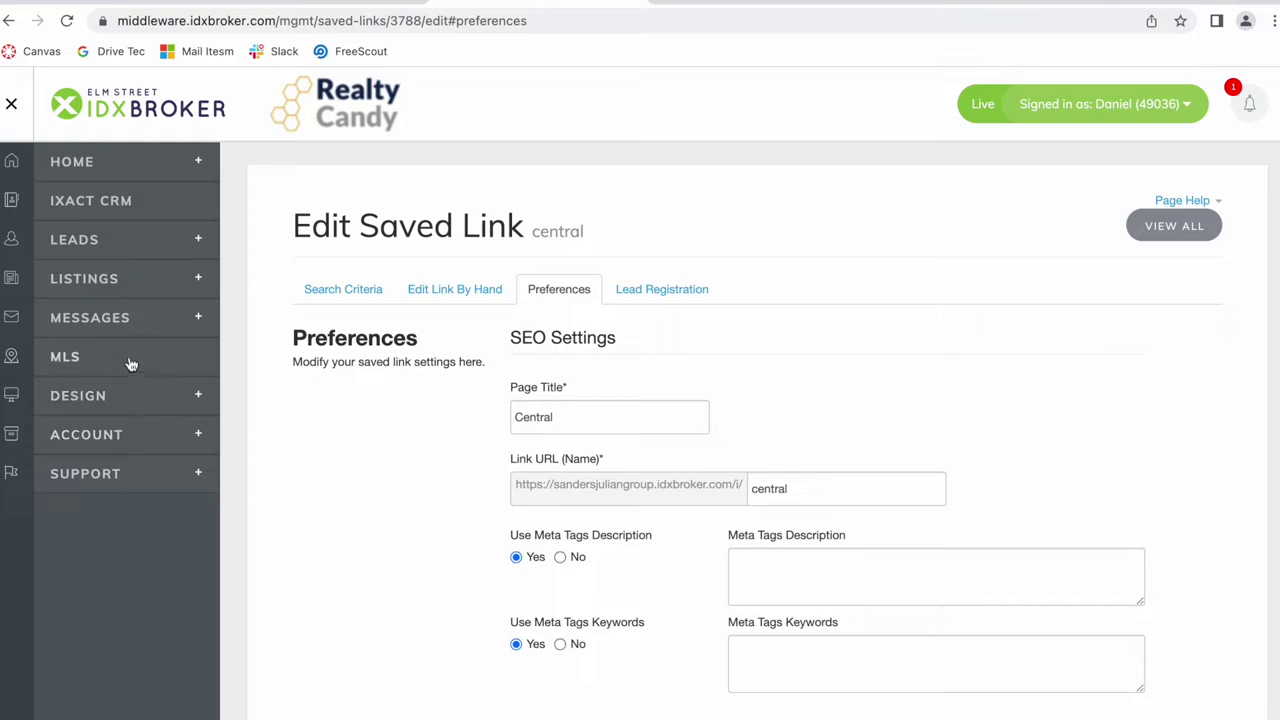
# Expand Design > Website > Saved Links and preview the seneca saved link
pyautogui.click(113, 402)
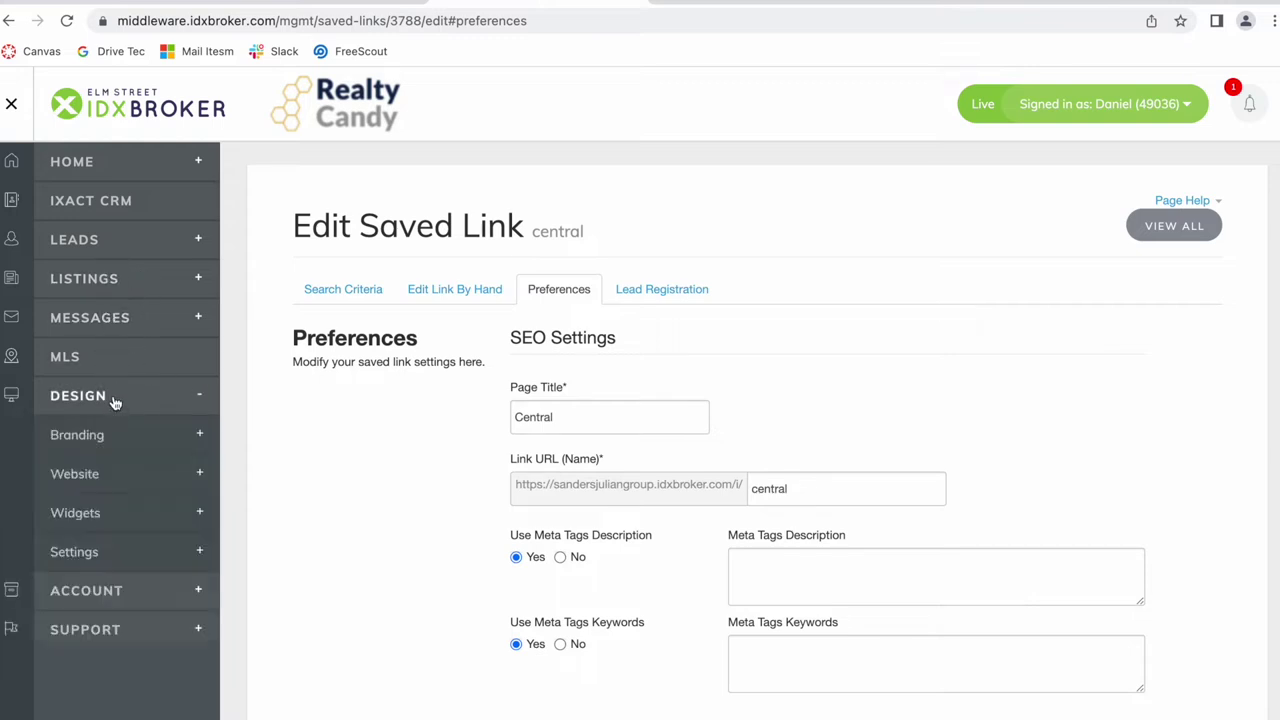
pyautogui.click(91, 480)
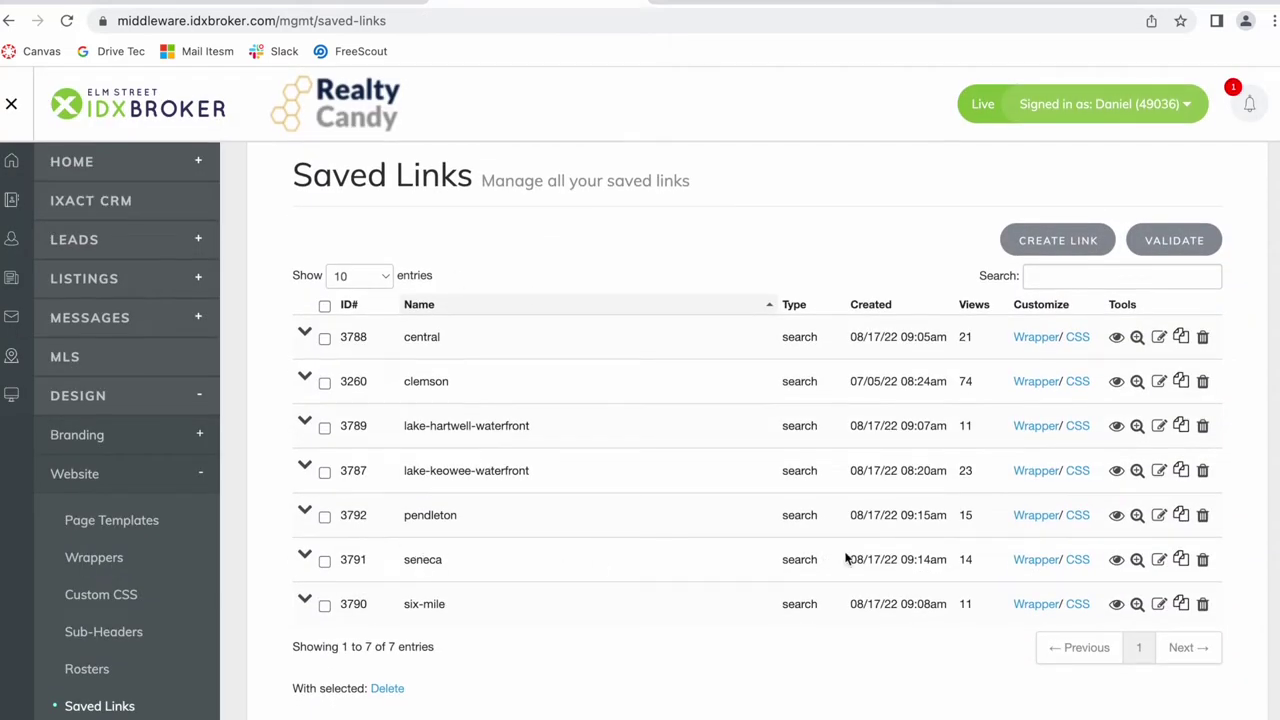
pyautogui.click(1117, 561)
# Look over the seneca preview's Yelp widget above 90 results, then return to IDX Addons
pyautogui.scroll(-5, 694, 484)
pyautogui.scroll(-10, 694, 484)
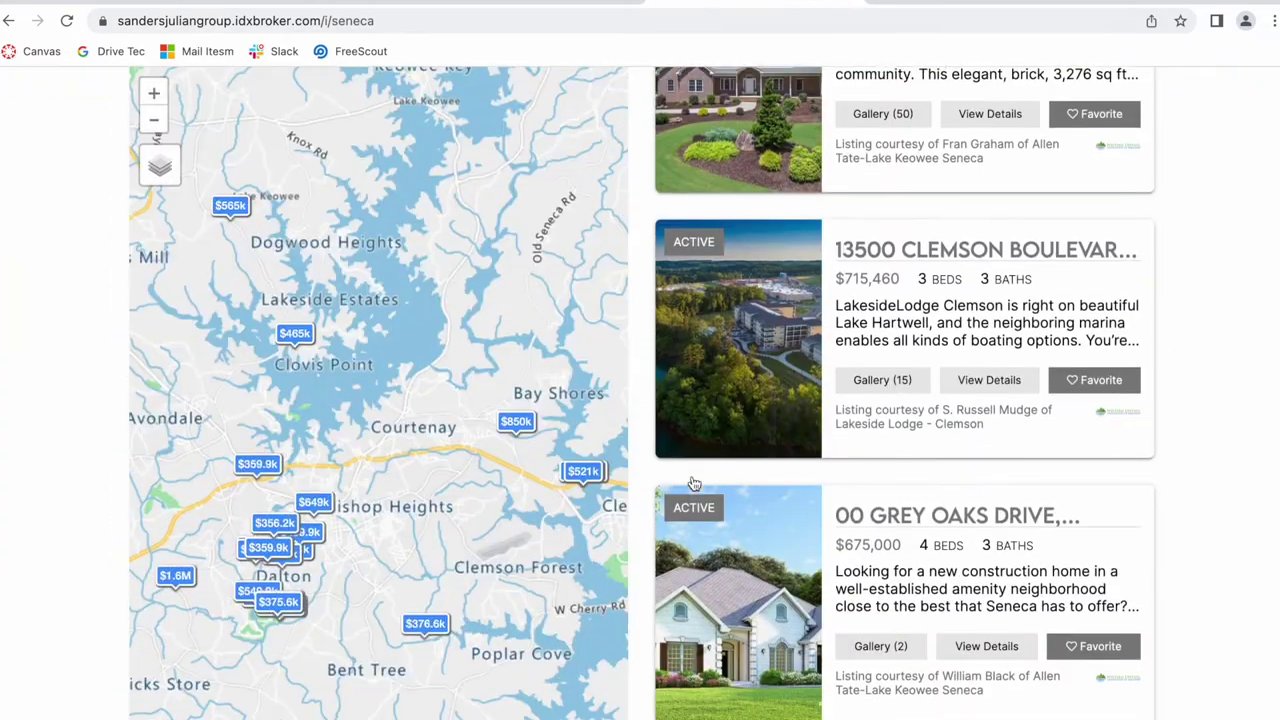
pyautogui.scroll(-4, 694, 484)
pyautogui.scroll(4, 694, 484)
pyautogui.scroll(5, 696, 500)
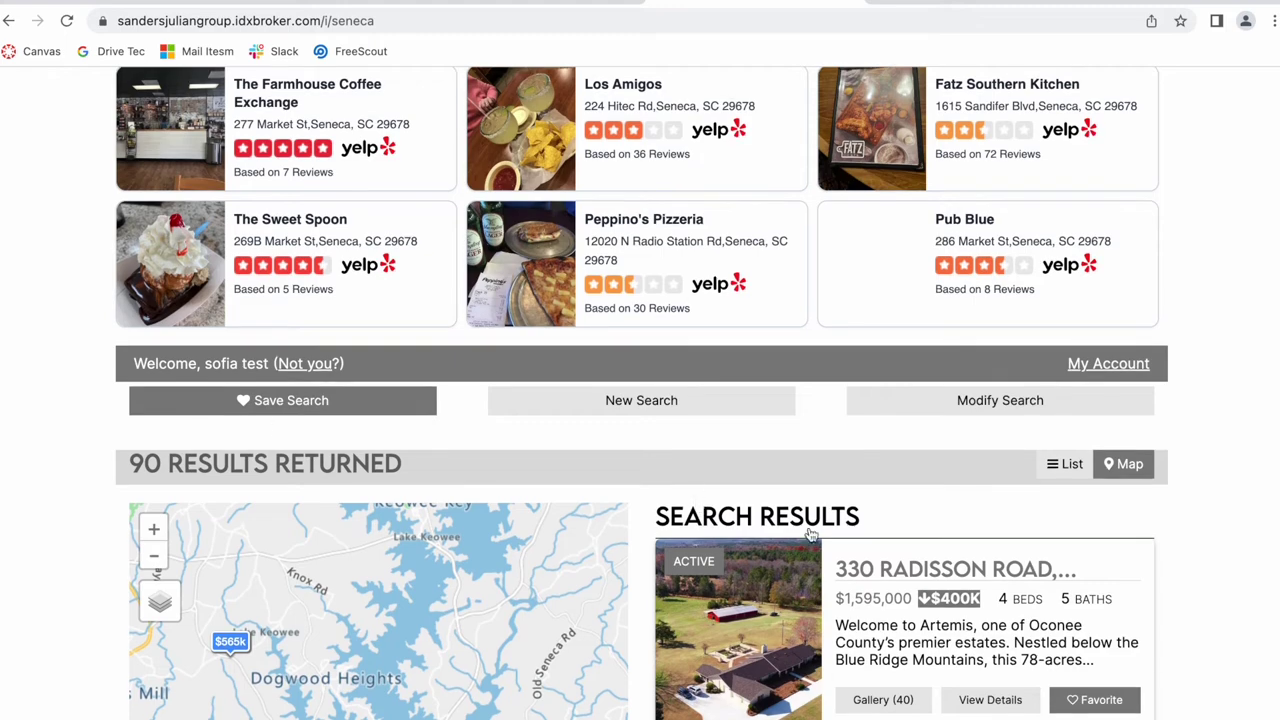
pyautogui.click(135, 4)
pyautogui.scroll(1, 578, 335)
# Choose Seneca under Select Saved Links, generate the code snippet, and copy it
pyautogui.scroll(3, 578, 335)
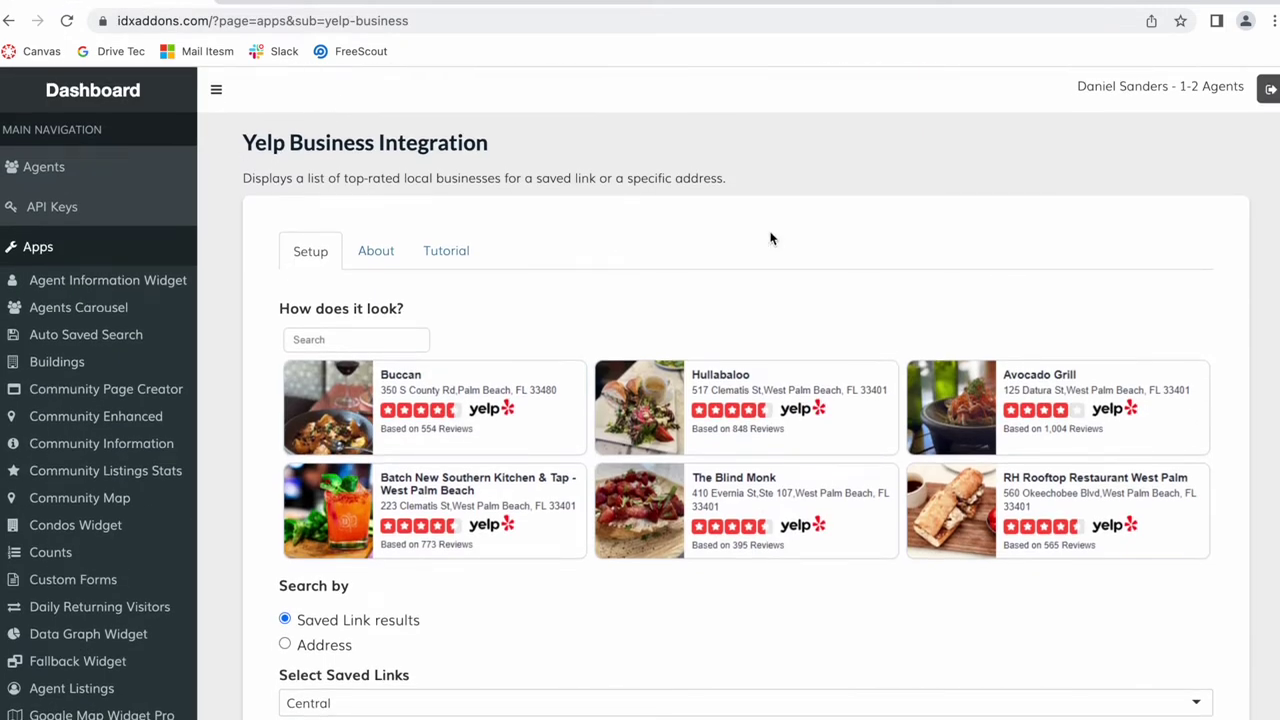
pyautogui.scroll(-4, 770, 238)
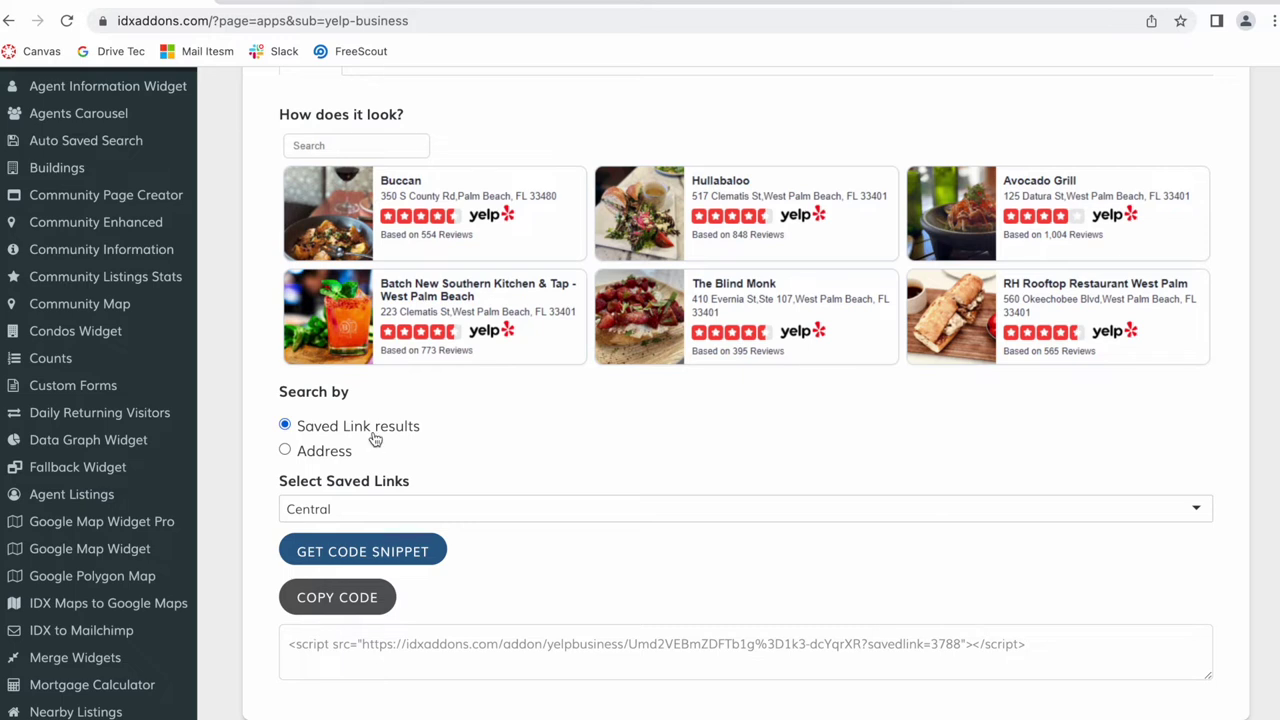
pyautogui.click(390, 508)
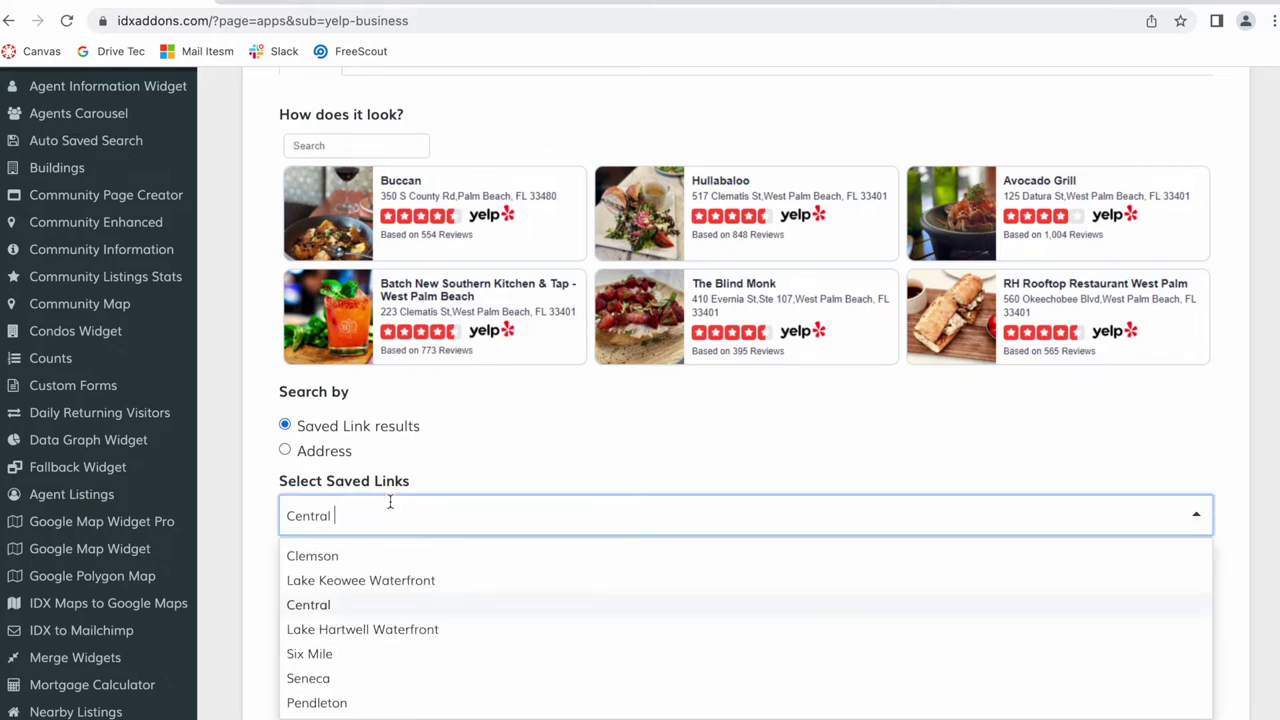
pyautogui.click(379, 678)
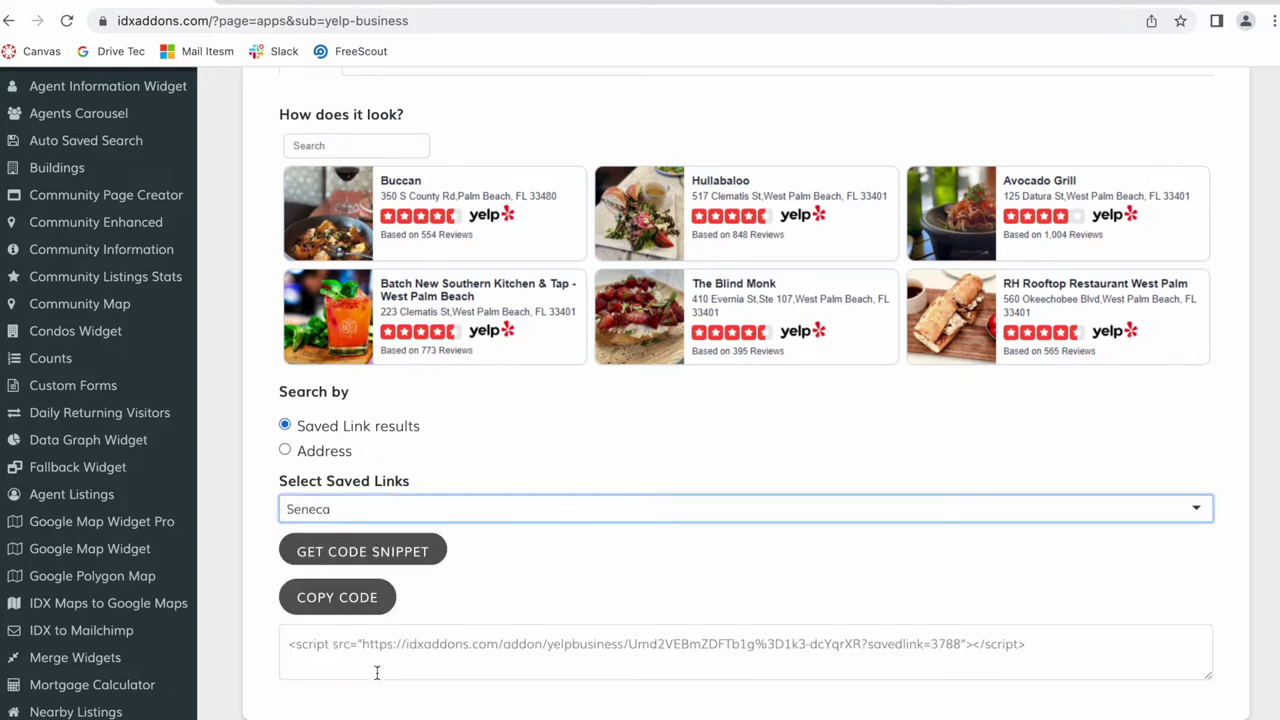
pyautogui.click(408, 558)
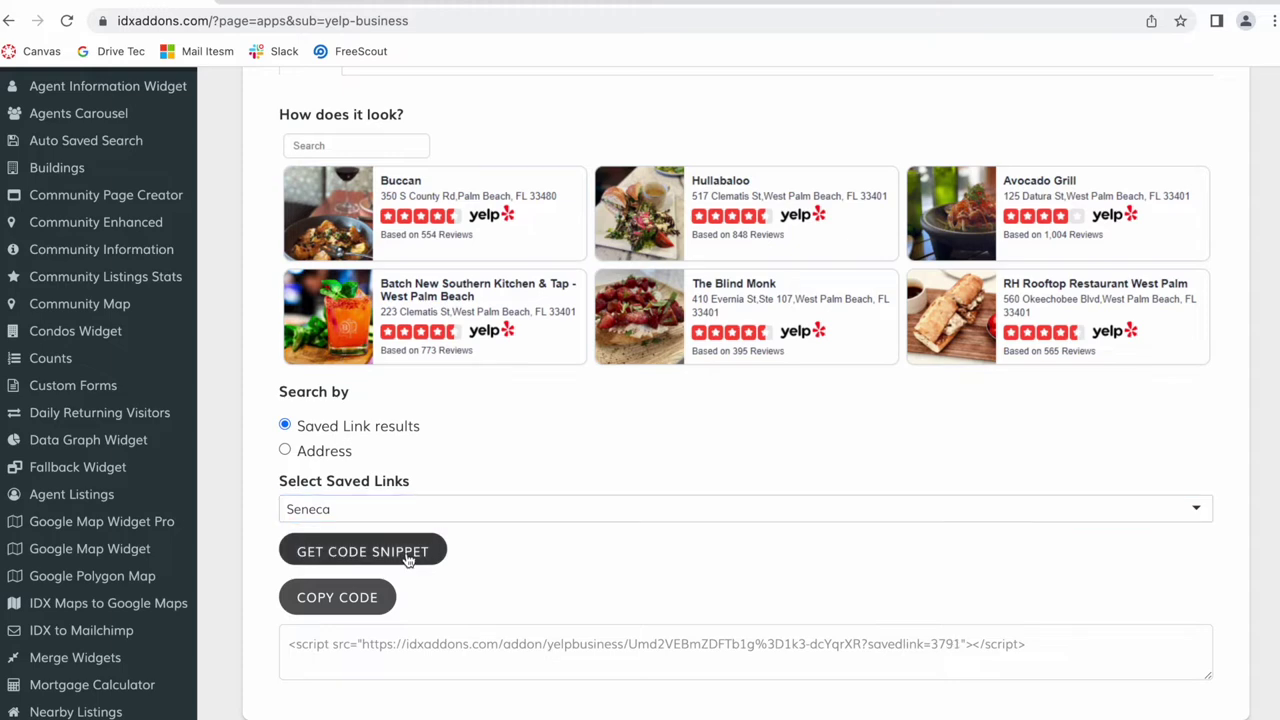
pyautogui.click(349, 597)
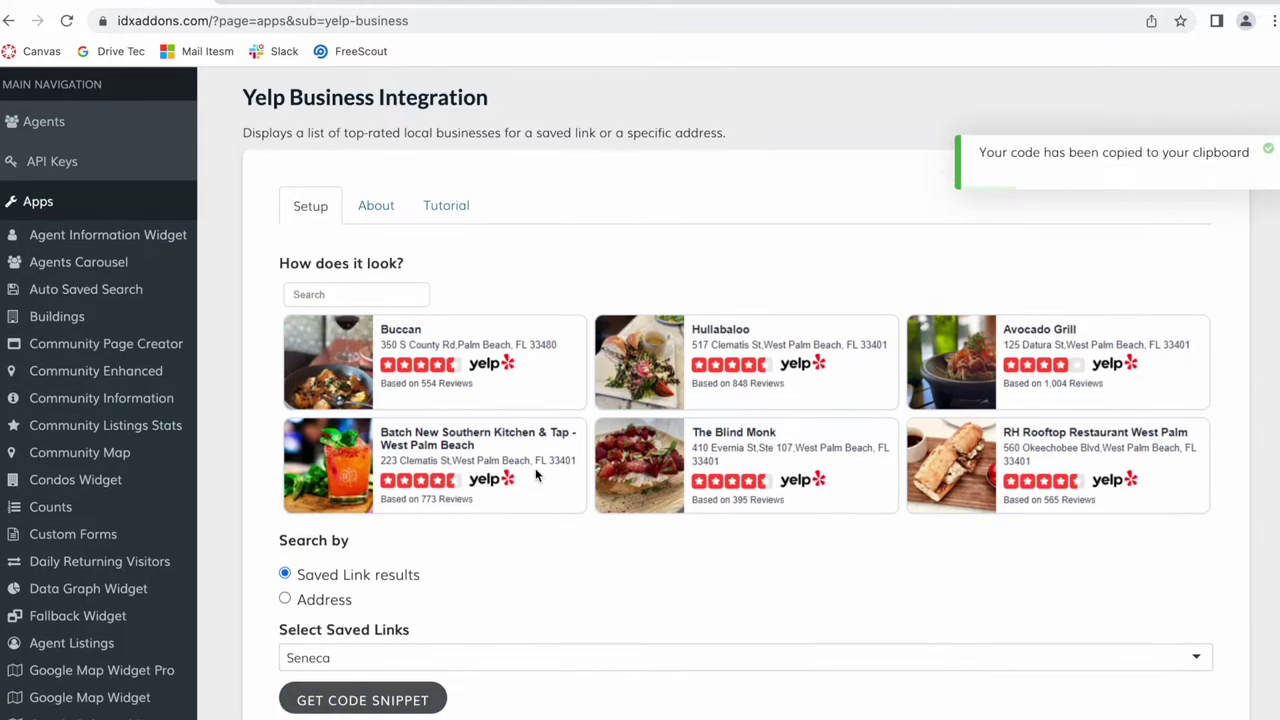
pyautogui.click(887, 2)
# Paste the Seneca widget code into JSFiddle's HTML panel and run it, rendering nine Yelp cards
pyautogui.write('jsf')
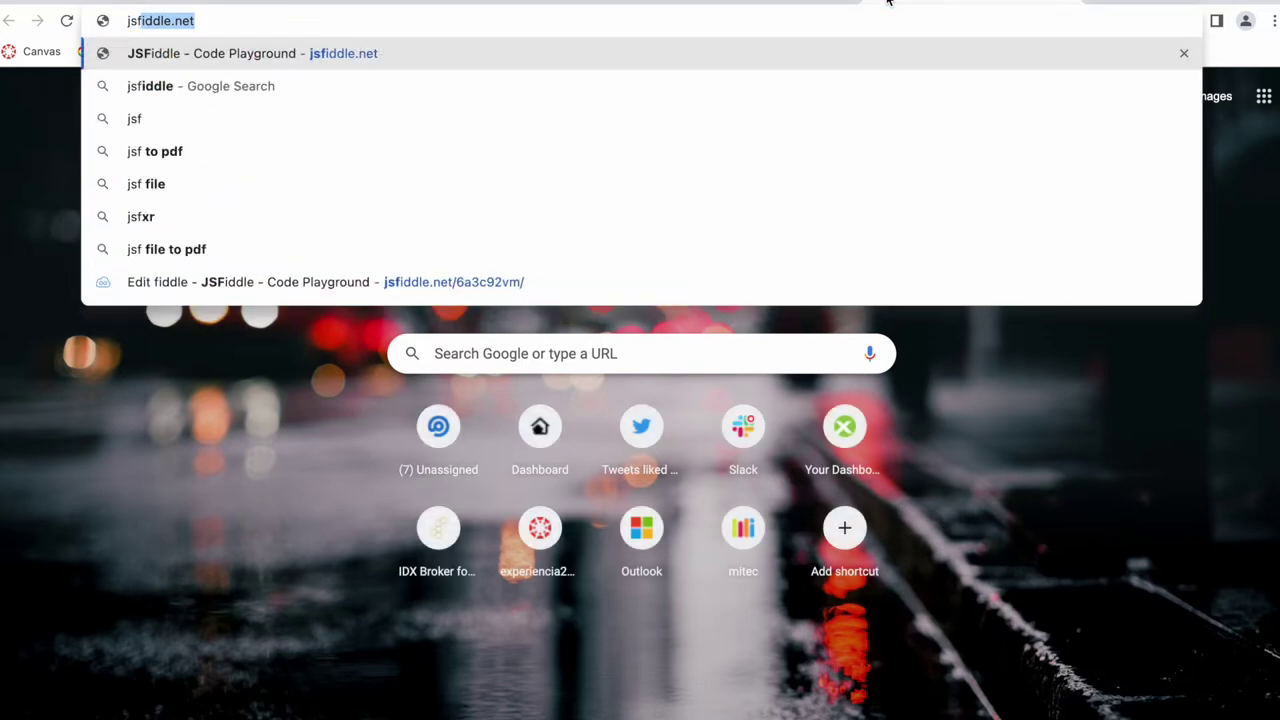
pyautogui.press('Return')
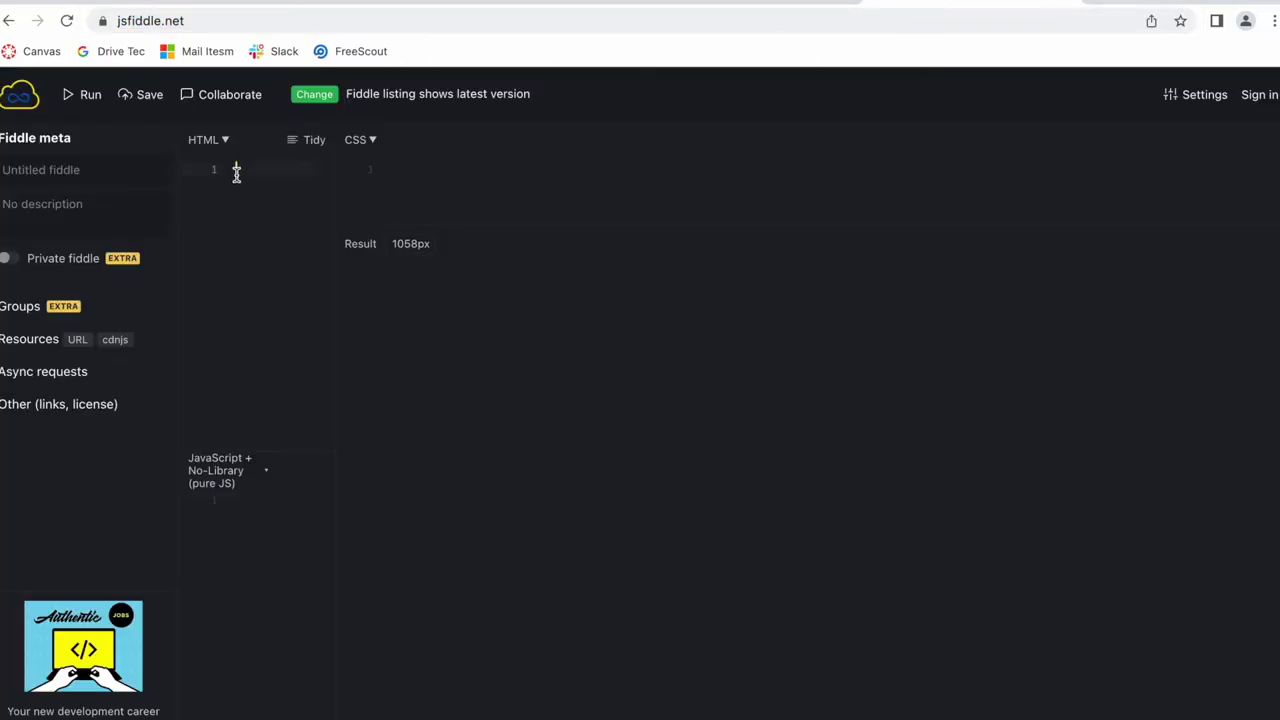
pyautogui.click(234, 171)
pyautogui.write('<script src="https://idxaddons.com/addon/yelpbusiness/Umd2VEBmZDFTb1g%3D1k3-dcYqrXR?savedlink=3791"></script>')
pyautogui.click(68, 97)
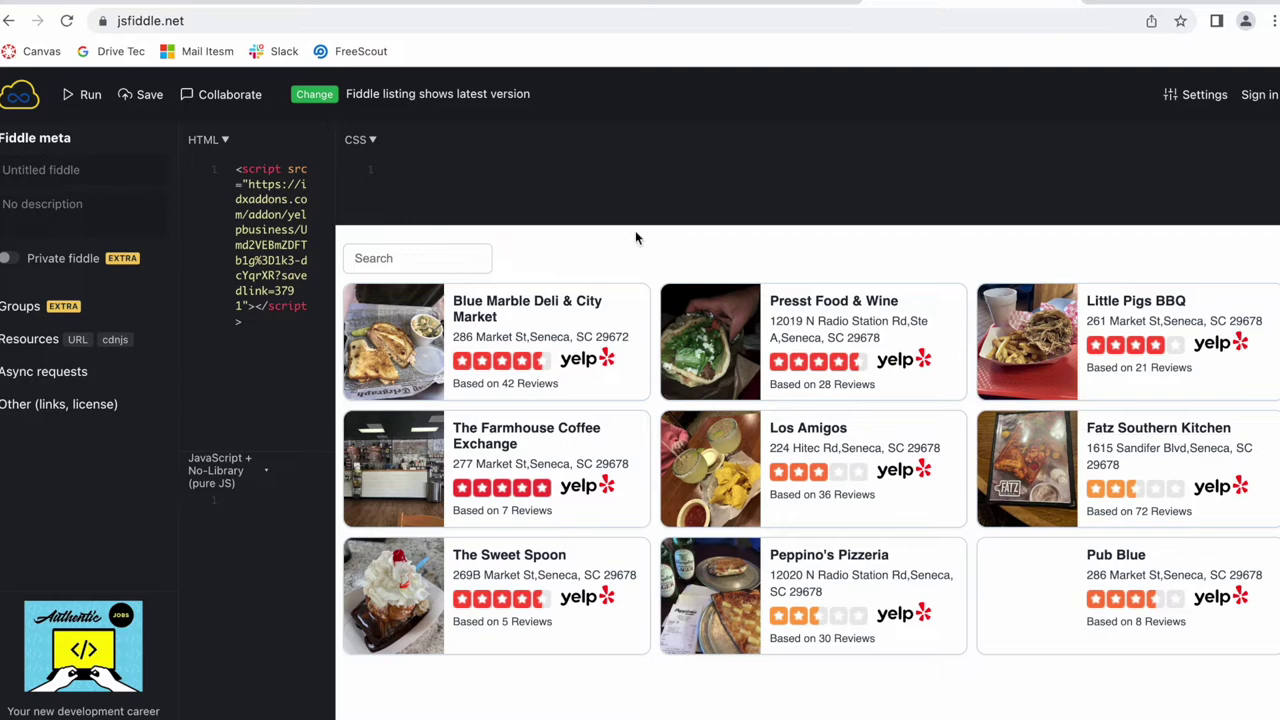
pyautogui.click(720, 6)
pyautogui.scroll(3, 529, 176)
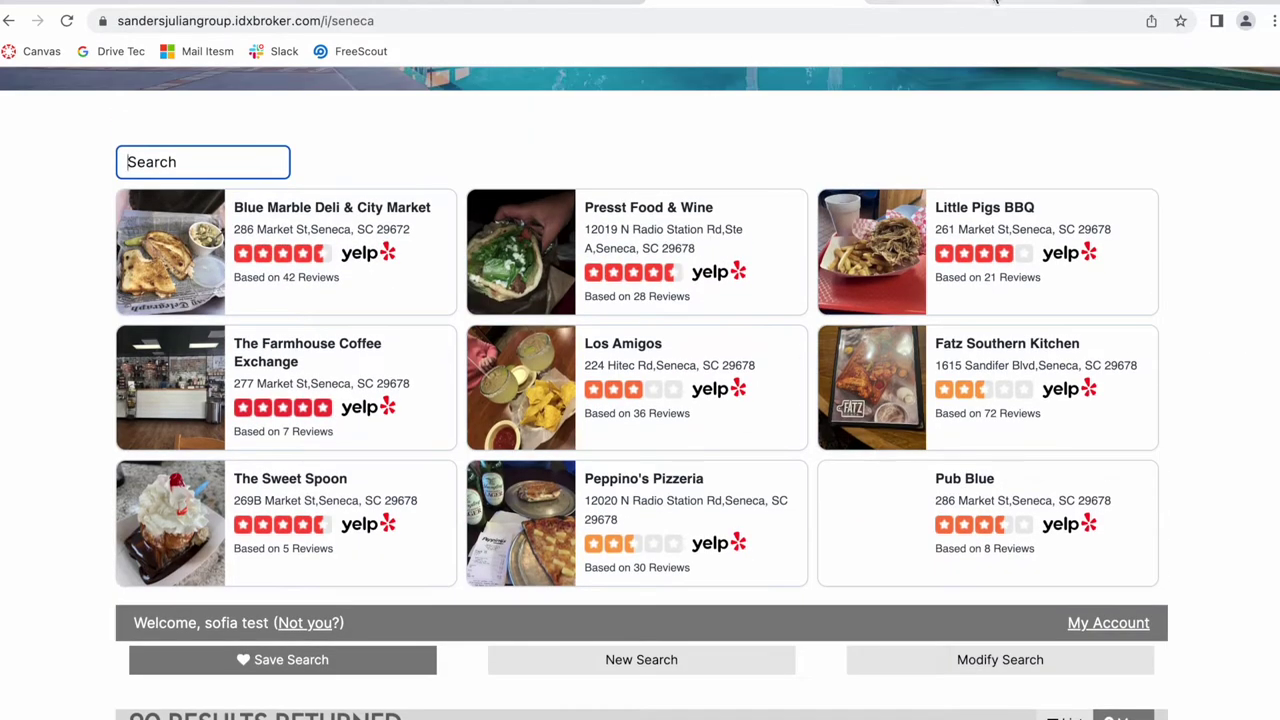
# Compare the JSFiddle preview against the live Seneca listings page and the widget code page
pyautogui.click(995, 4)
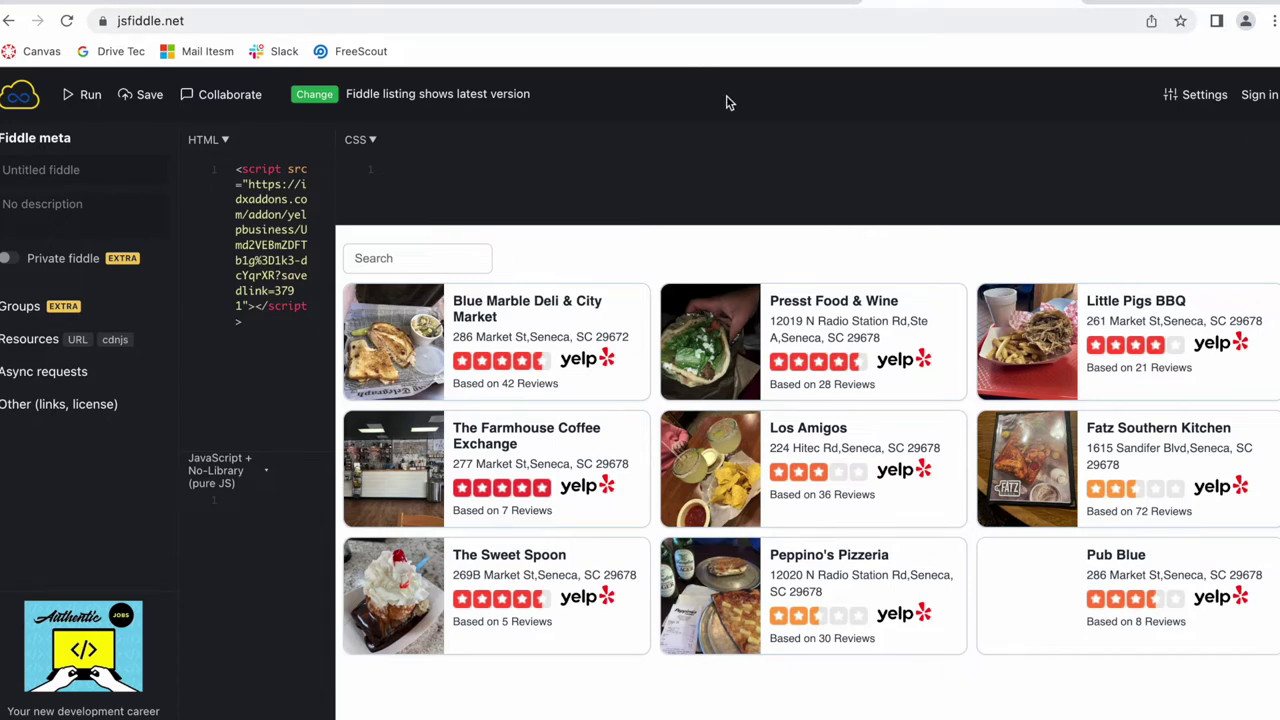
pyautogui.click(724, 4)
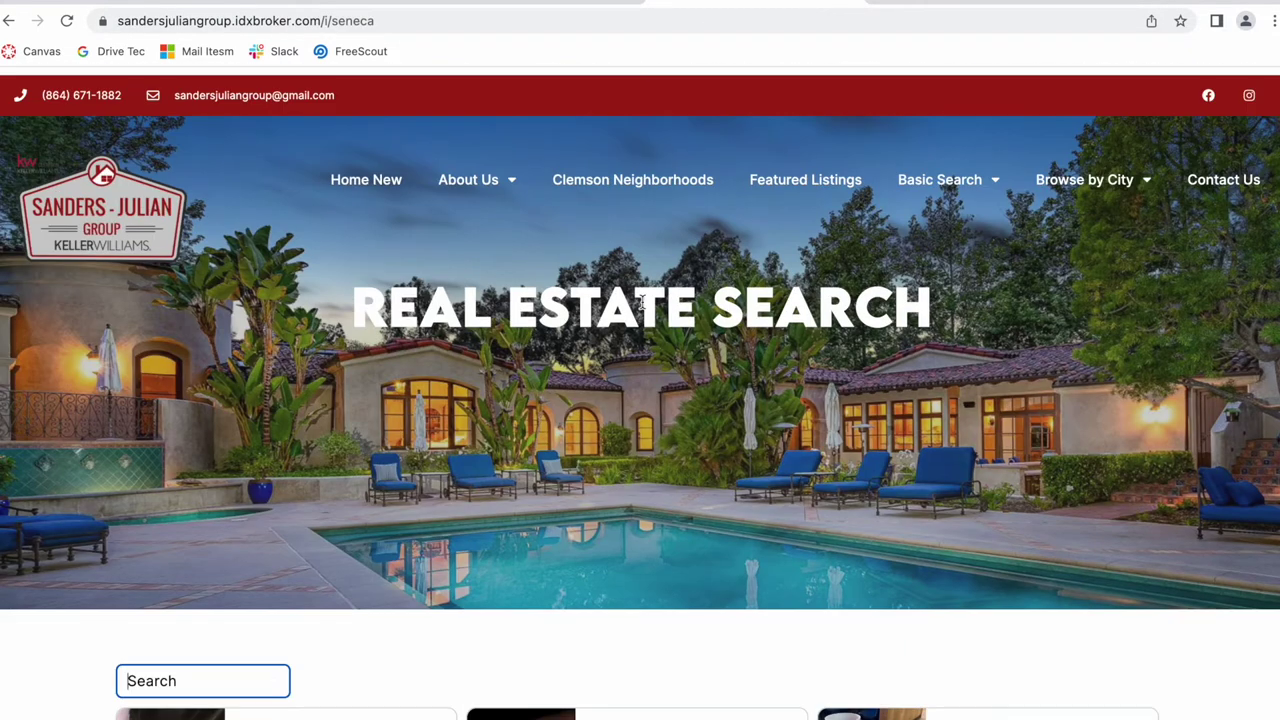
pyautogui.scroll(-5, 568, 420)
pyautogui.scroll(-3, 568, 420)
pyautogui.hotkey('ctrl', 'Tab')
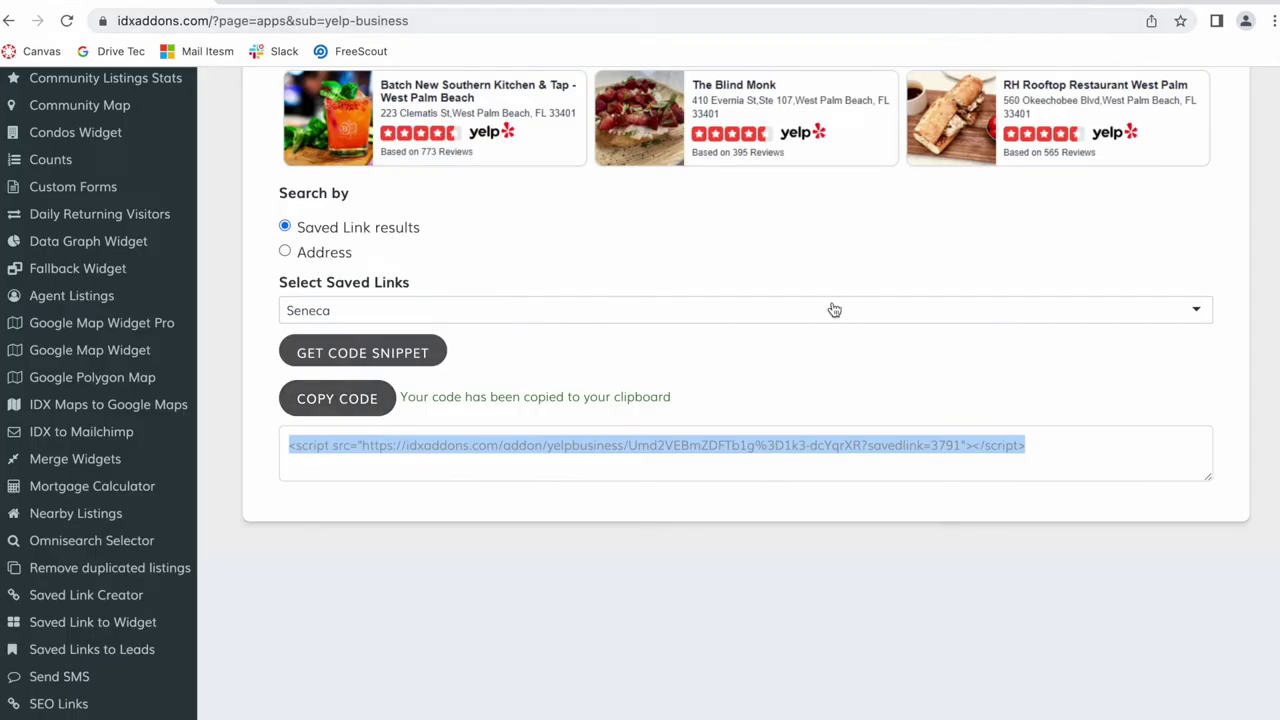
pyautogui.scroll(1, 834, 310)
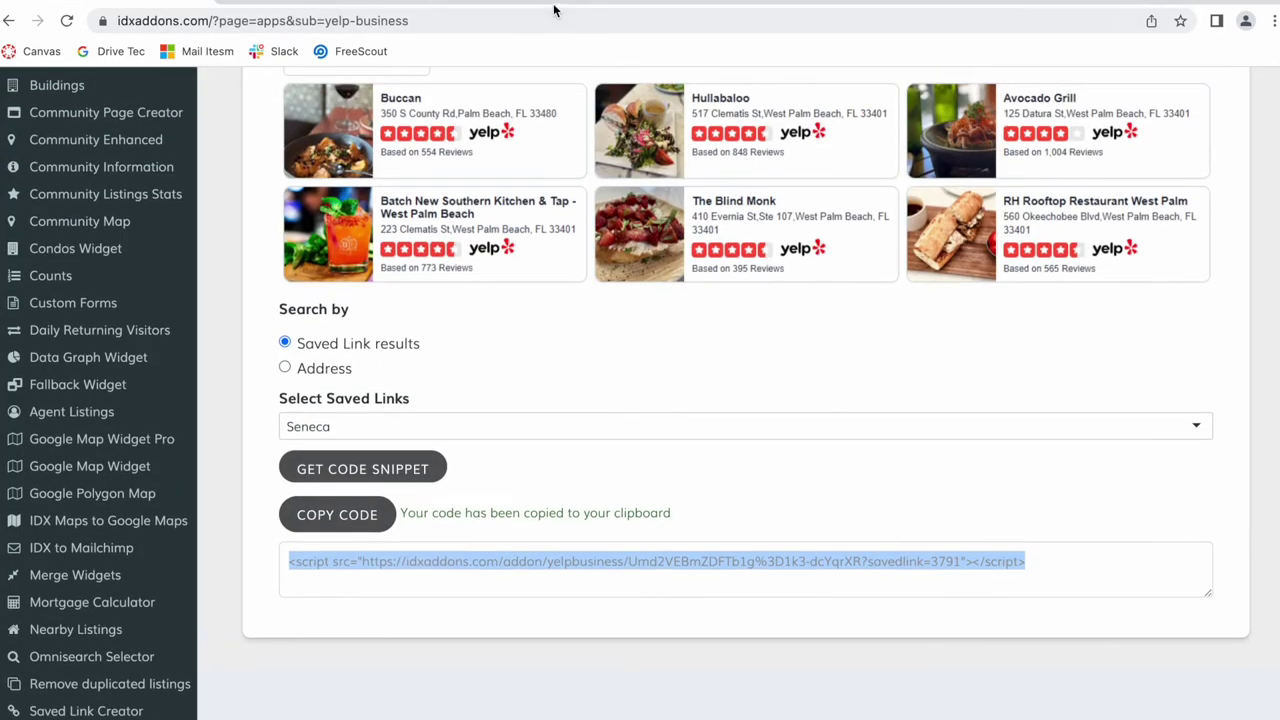
pyautogui.click(547, 4)
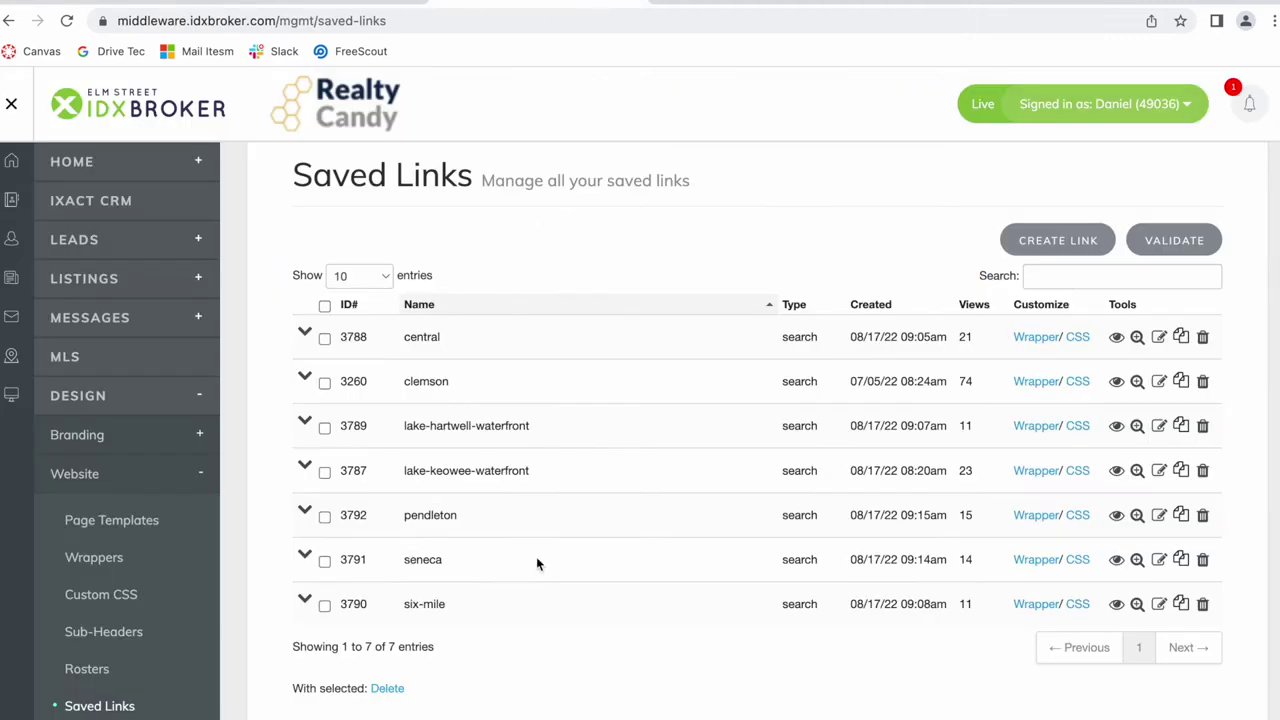
# Open the seneca saved link's preferences and check its Sub-header script against the widget code
pyautogui.click(1159, 561)
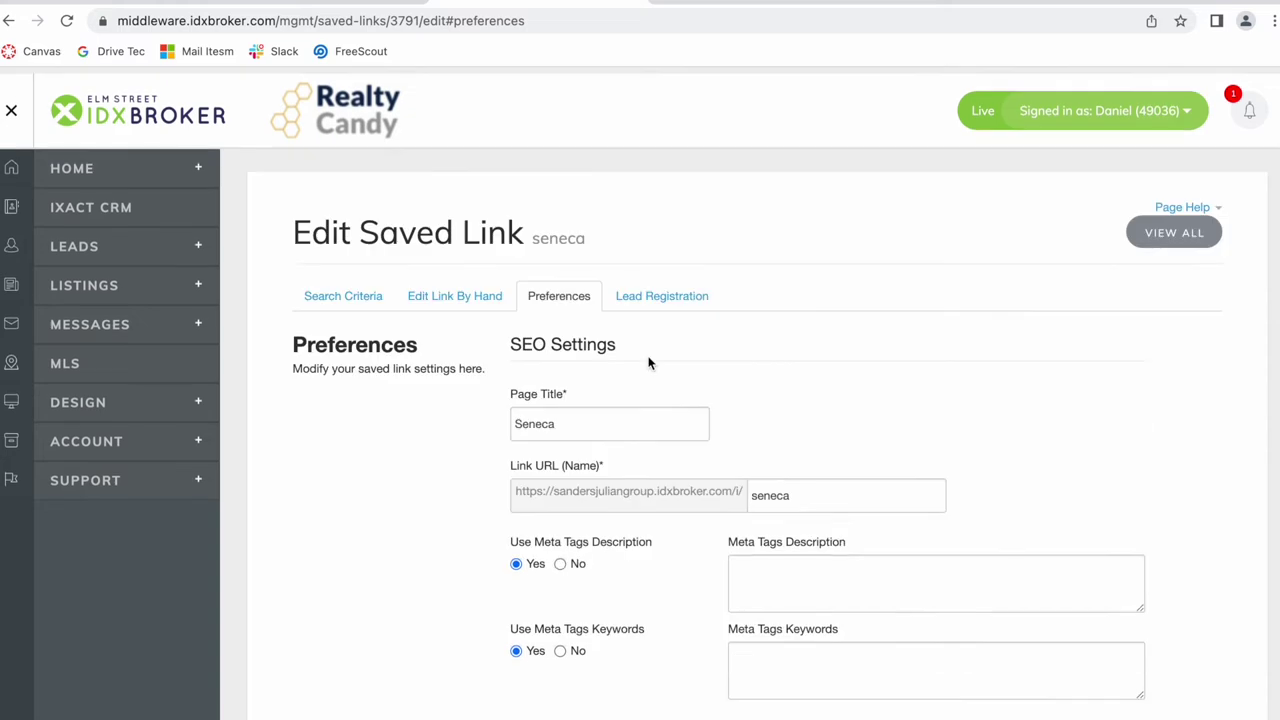
pyautogui.scroll(-10, 648, 363)
pyautogui.scroll(-3, 648, 363)
pyautogui.scroll(-2, 648, 355)
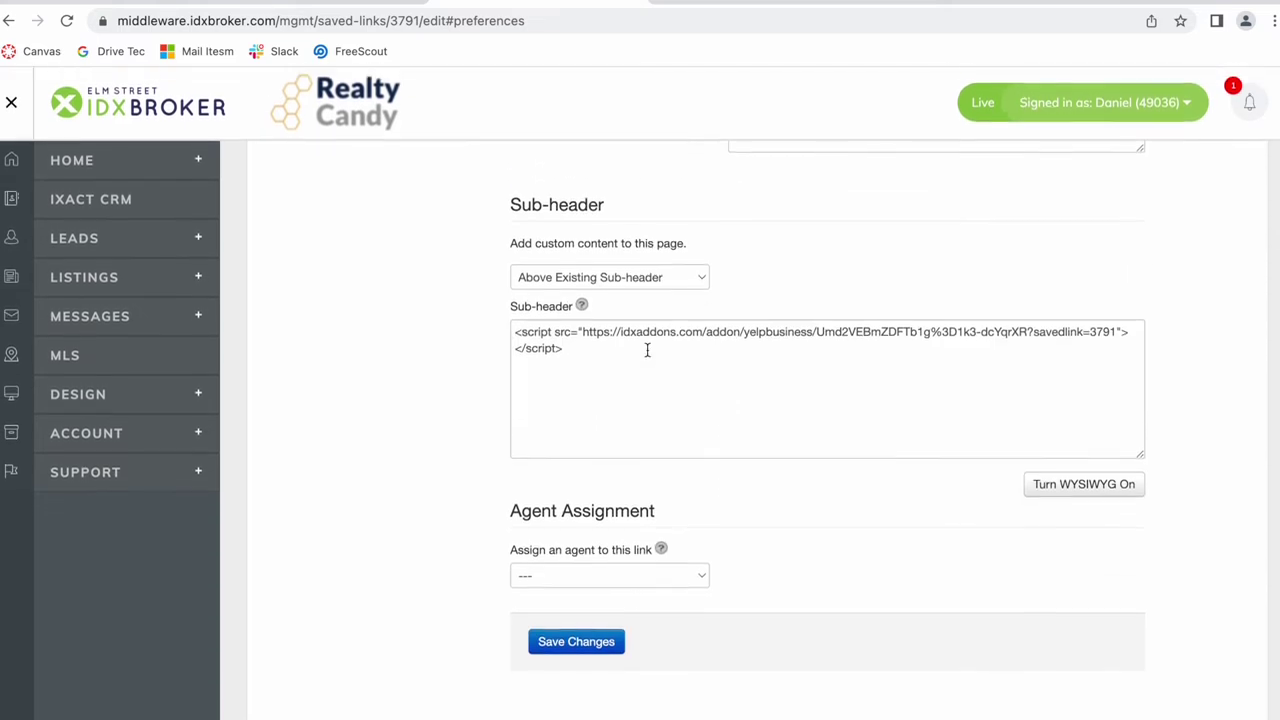
pyautogui.scroll(1, 647, 350)
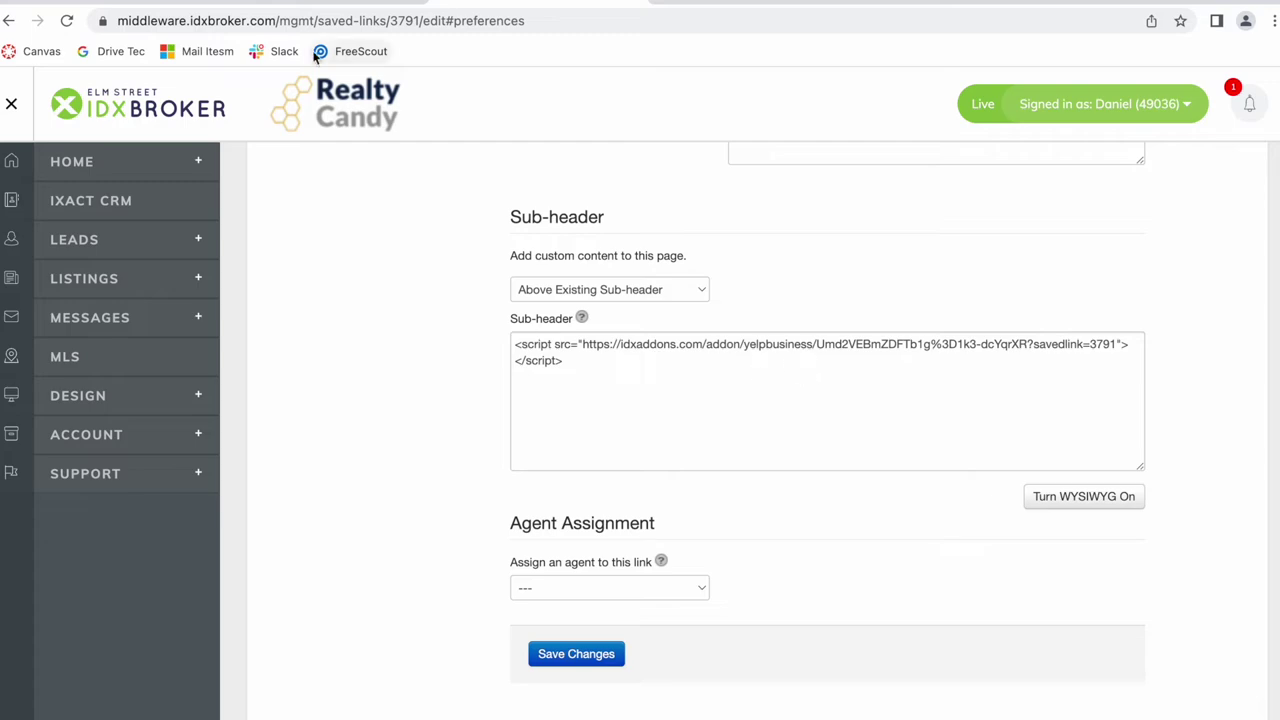
pyautogui.click(179, 3)
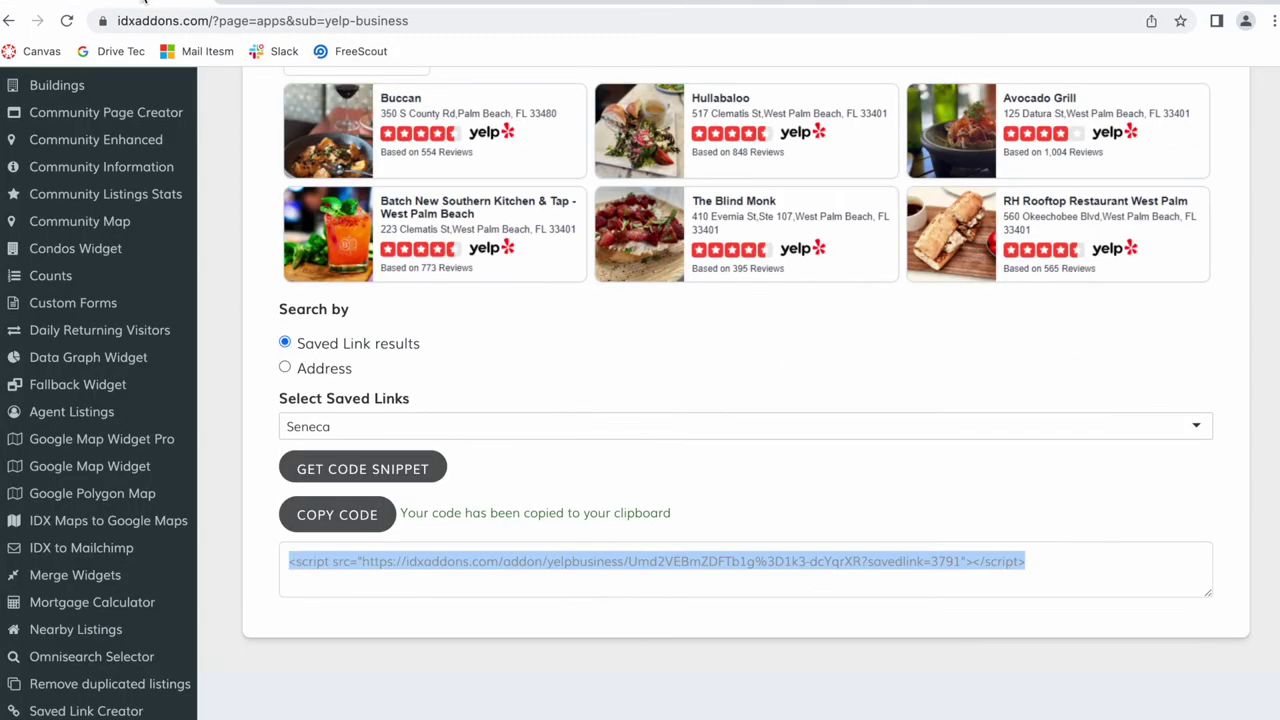
pyautogui.click(520, 3)
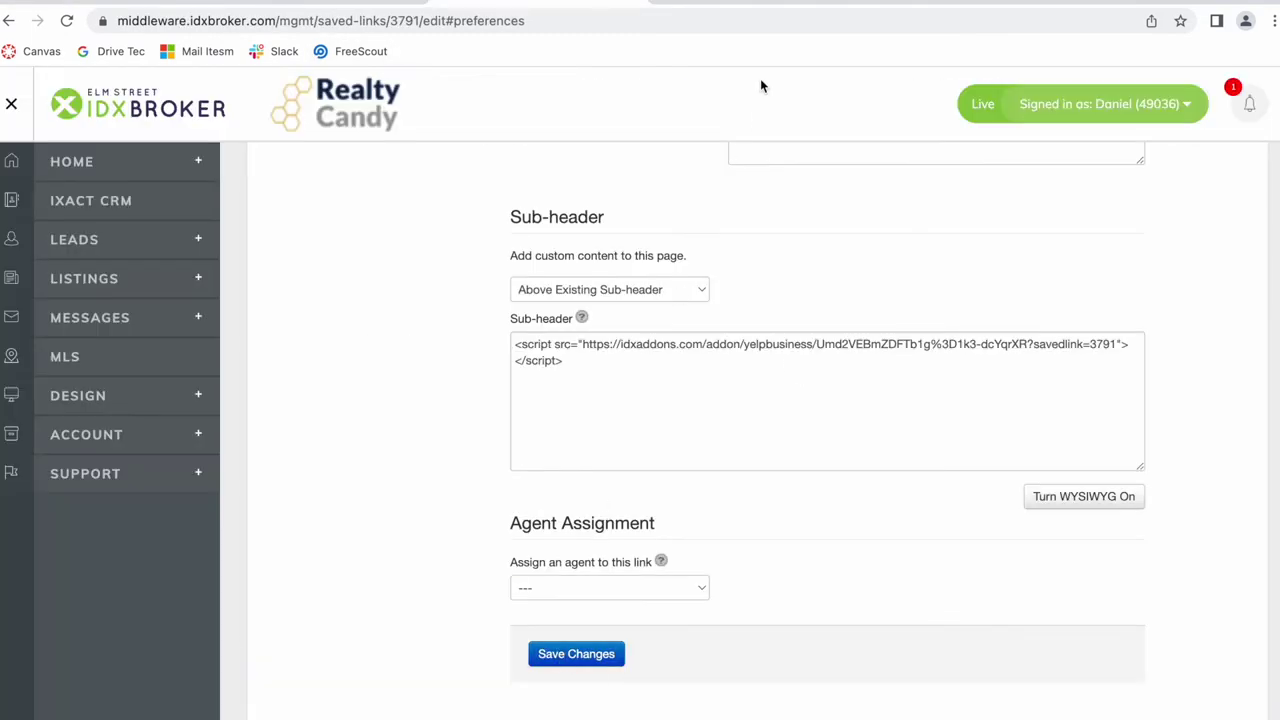
# Scroll through the live Seneca page to confirm the Yelp cards appear
pyautogui.click(750, 3)
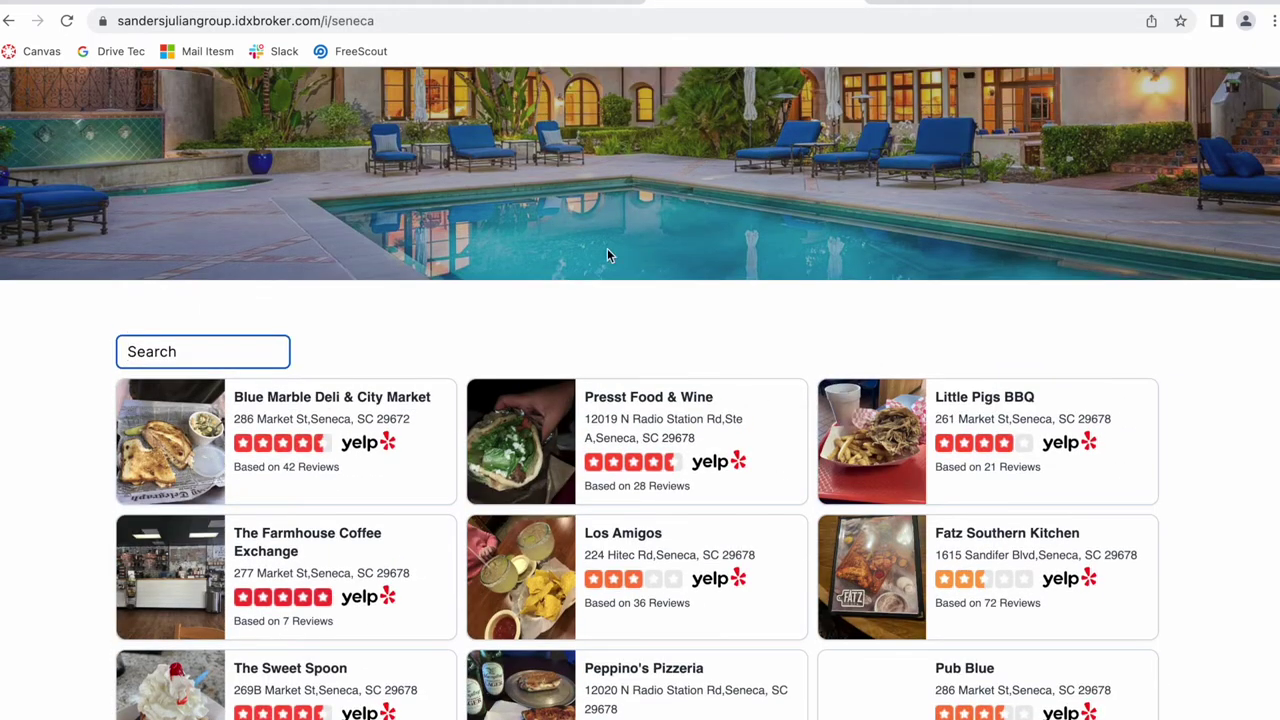
pyautogui.scroll(3, 607, 248)
pyautogui.scroll(1, 560, 300)
pyautogui.scroll(-4, 521, 340)
pyautogui.scroll(-5, 521, 340)
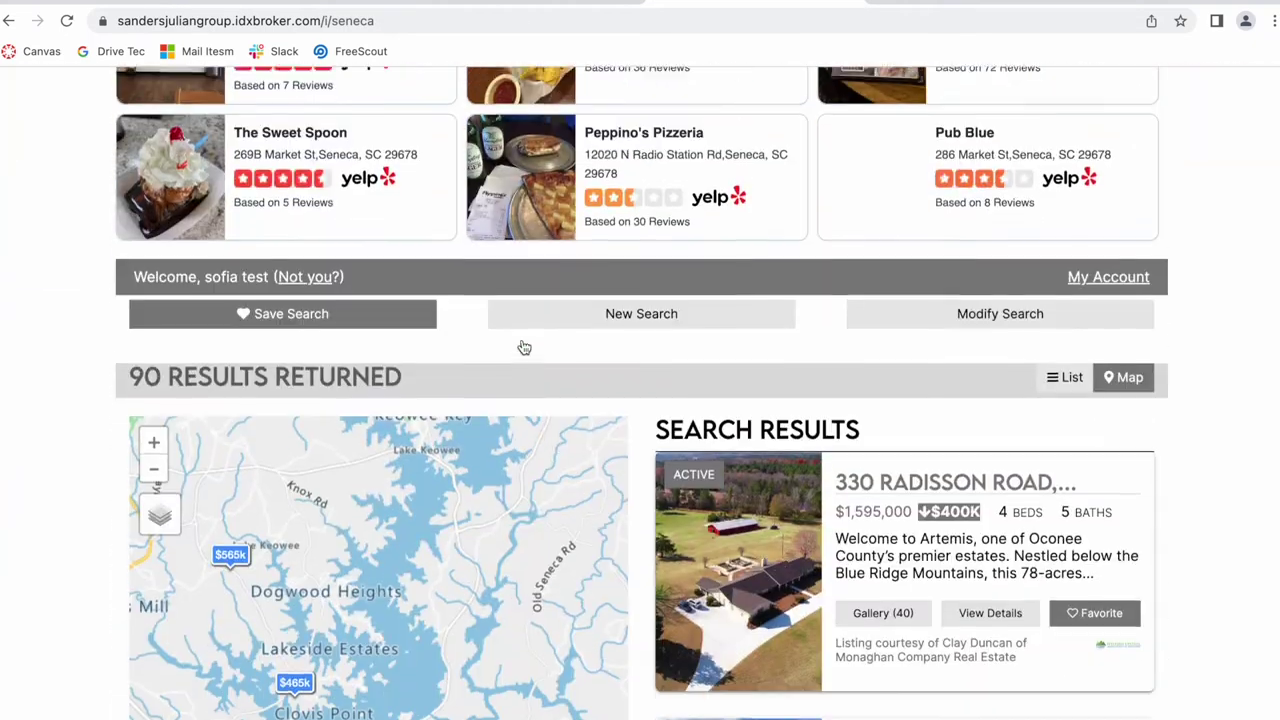
pyautogui.scroll(-3, 523, 346)
pyautogui.scroll(3, 498, 317)
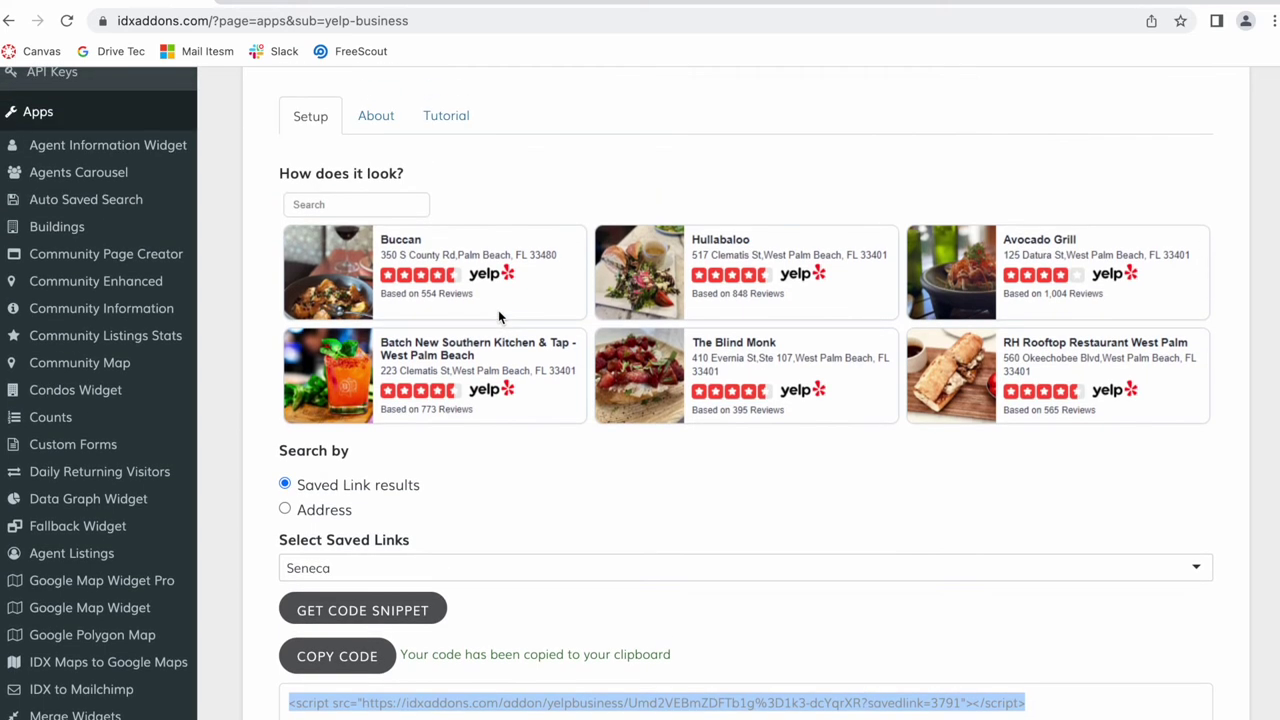
# Switch the Yelp widget's search mode from saved link to Address and focus the Address field
pyautogui.scroll(-2, 498, 317)
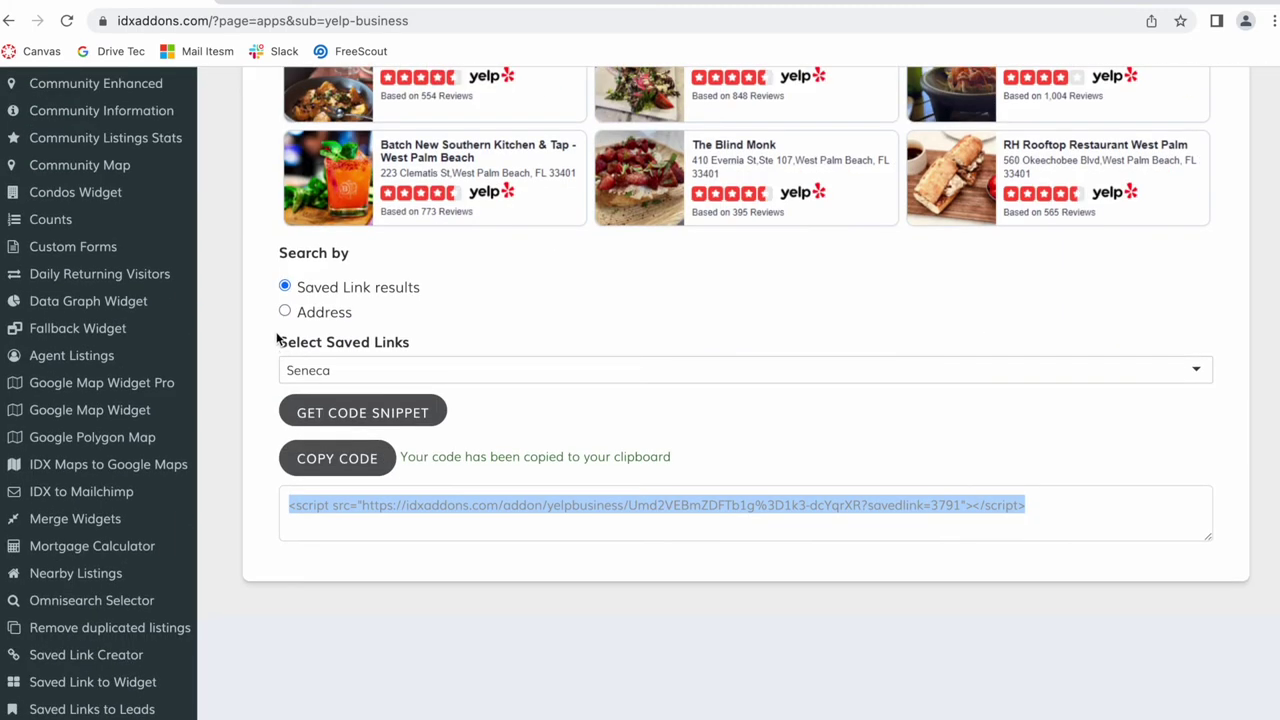
pyautogui.click(284, 312)
pyautogui.click(360, 380)
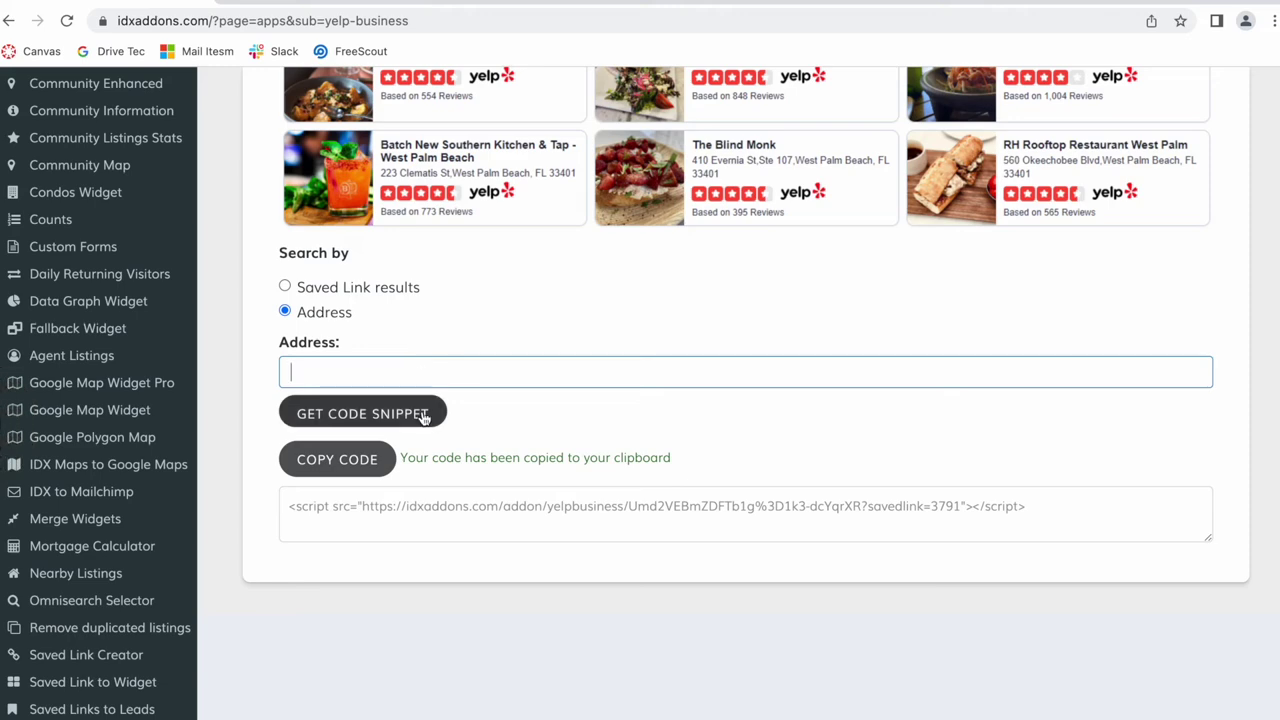
pyautogui.scroll(2, 651, 294)
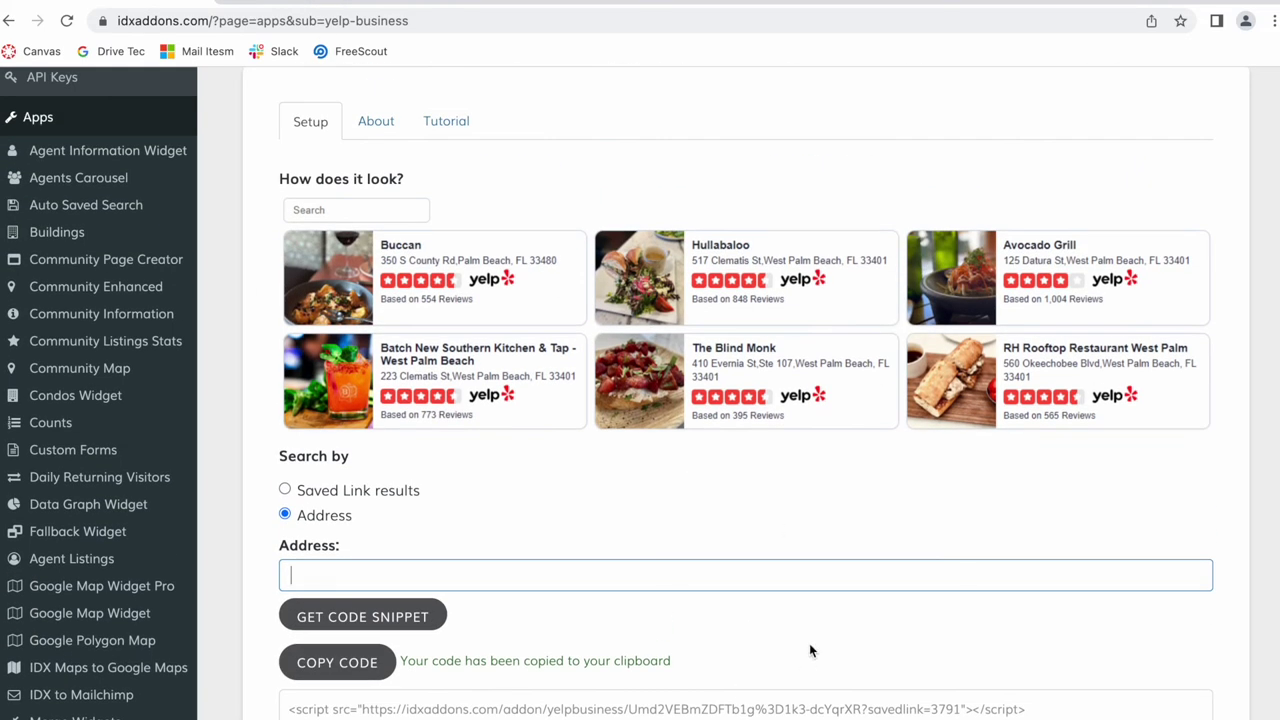
pyautogui.click(735, 3)
pyautogui.scroll(3, 656, 340)
pyautogui.scroll(5, 656, 340)
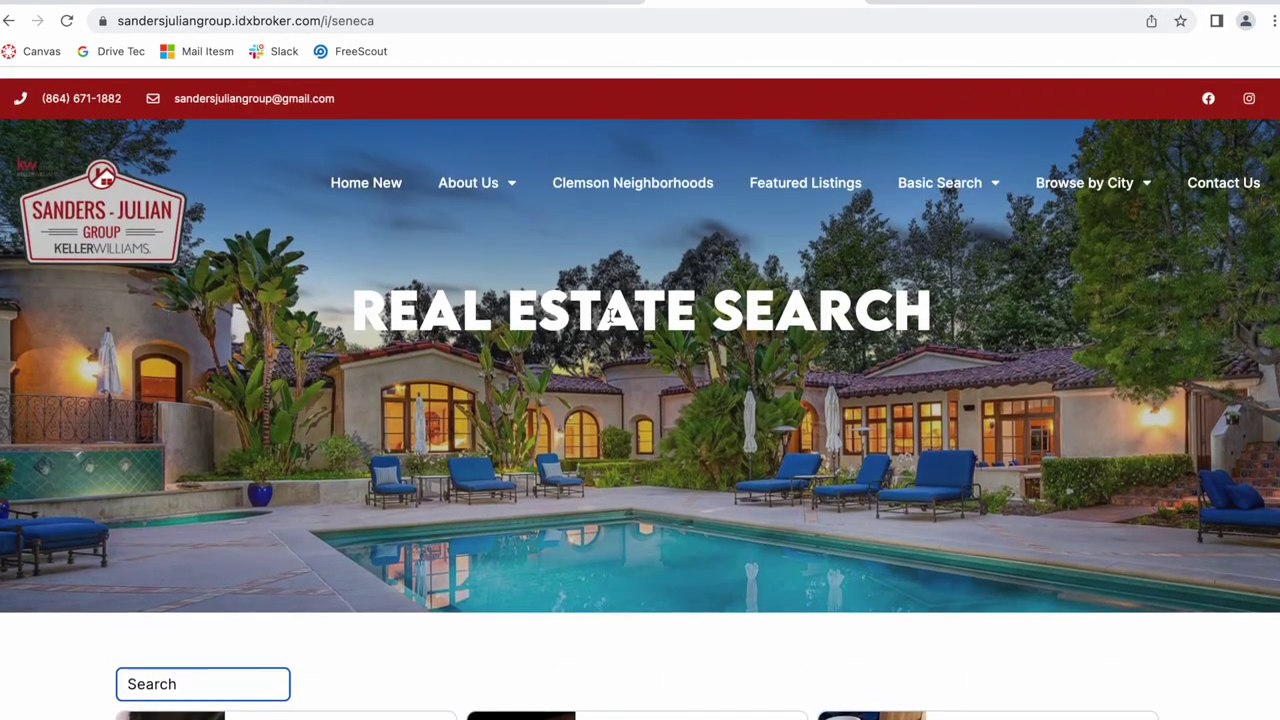
# Load the Sanders-Julian Group homepage from its logo and scroll down it
pyautogui.click(153, 209)
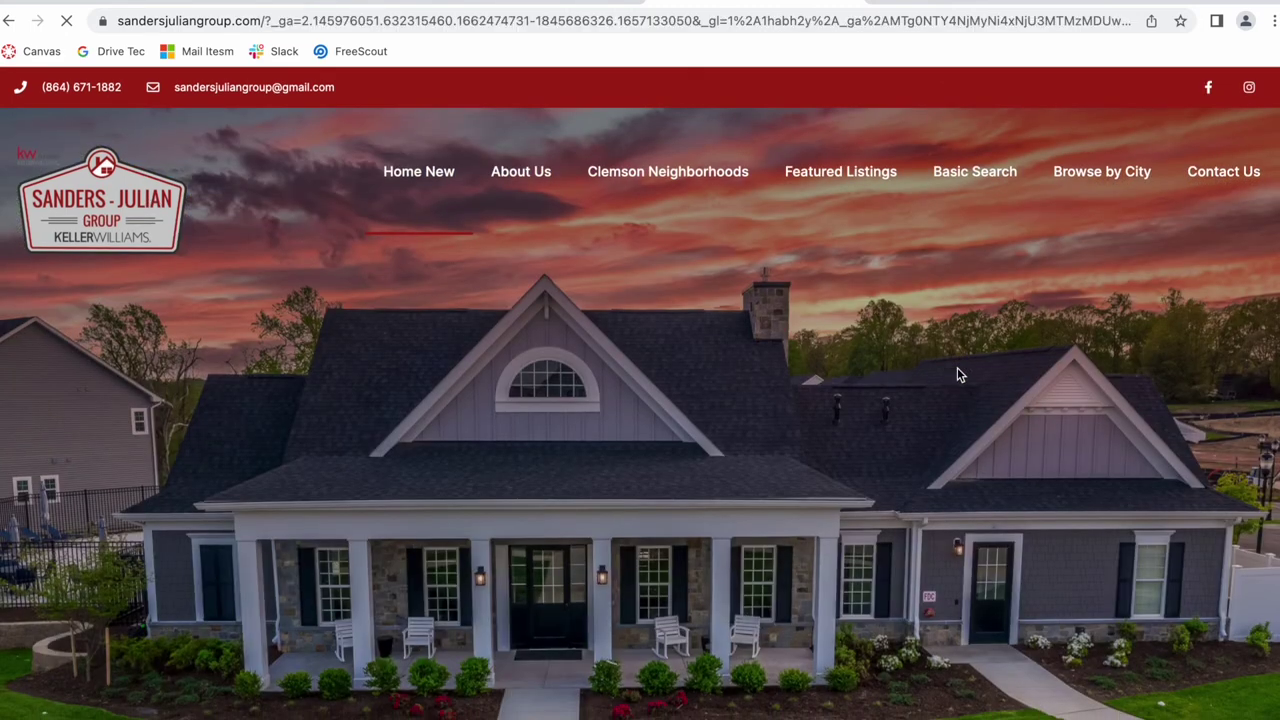
pyautogui.scroll(-3, 957, 374)
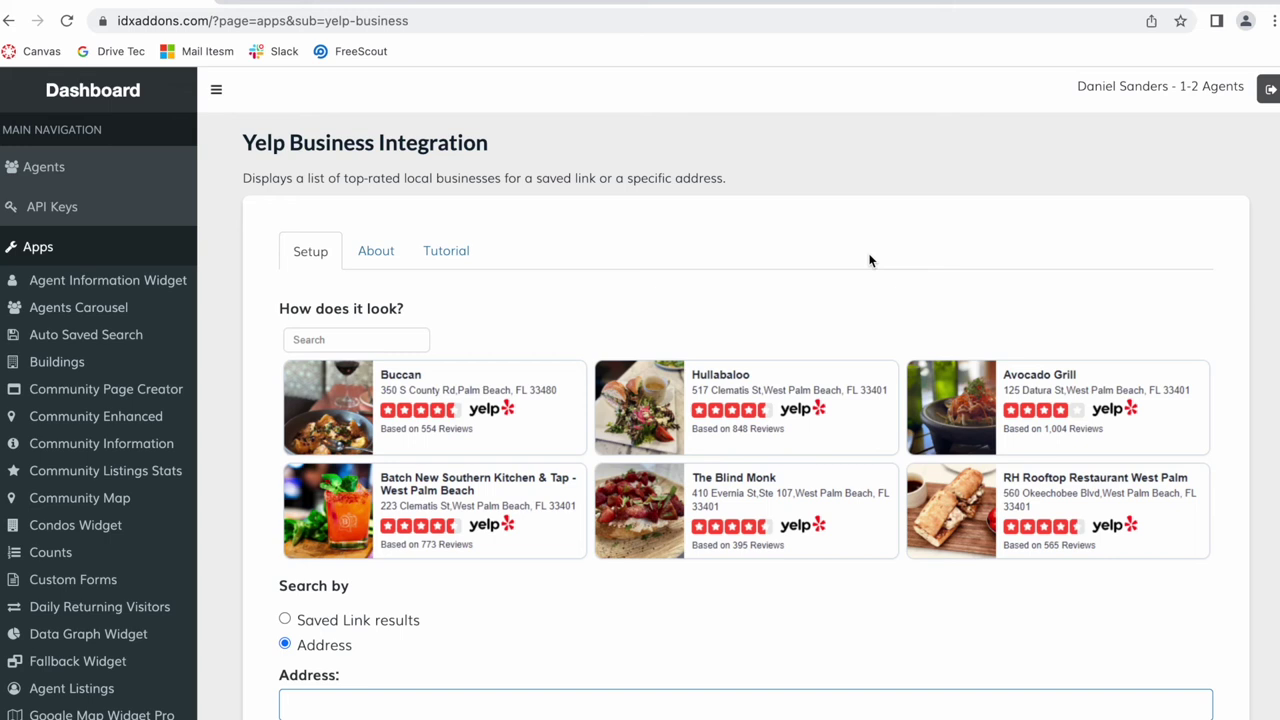
# Load idxguys.com in a new tab to show the Realty Candy page about free IDX Addons access
pyautogui.click(174, 22)
pyautogui.click(609, 144)
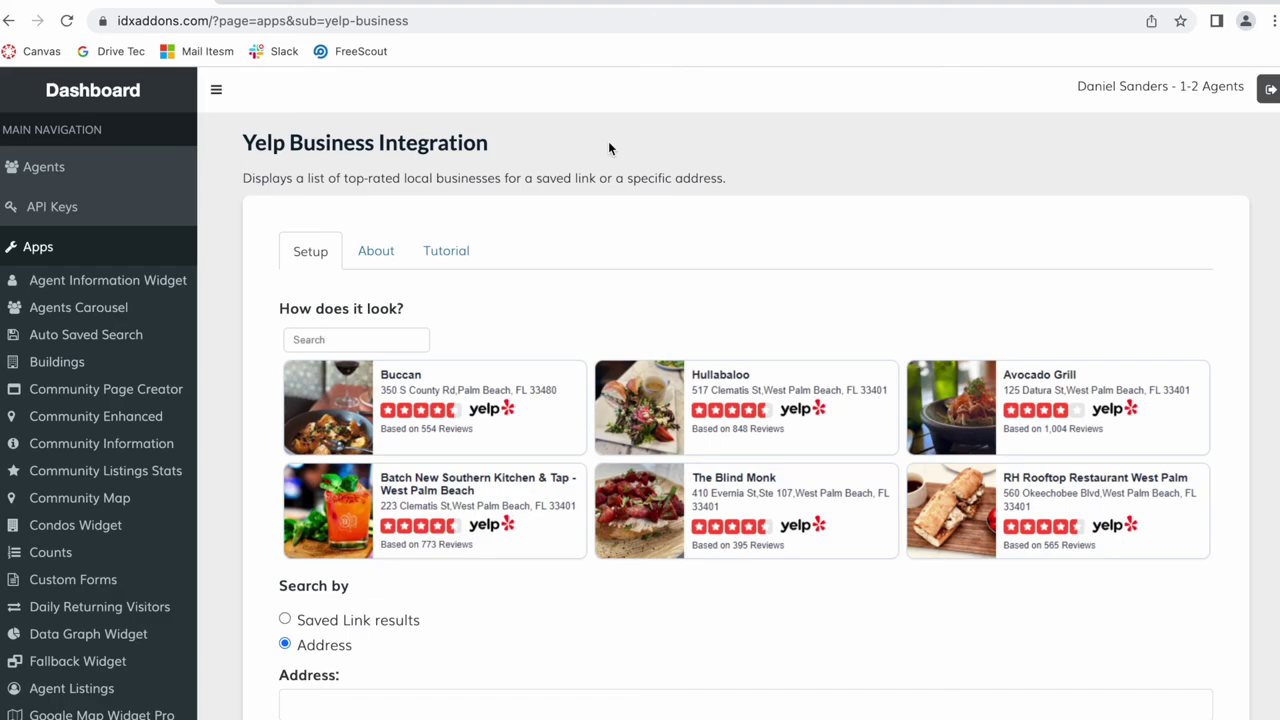
pyautogui.hotkey('ctrl', 't')
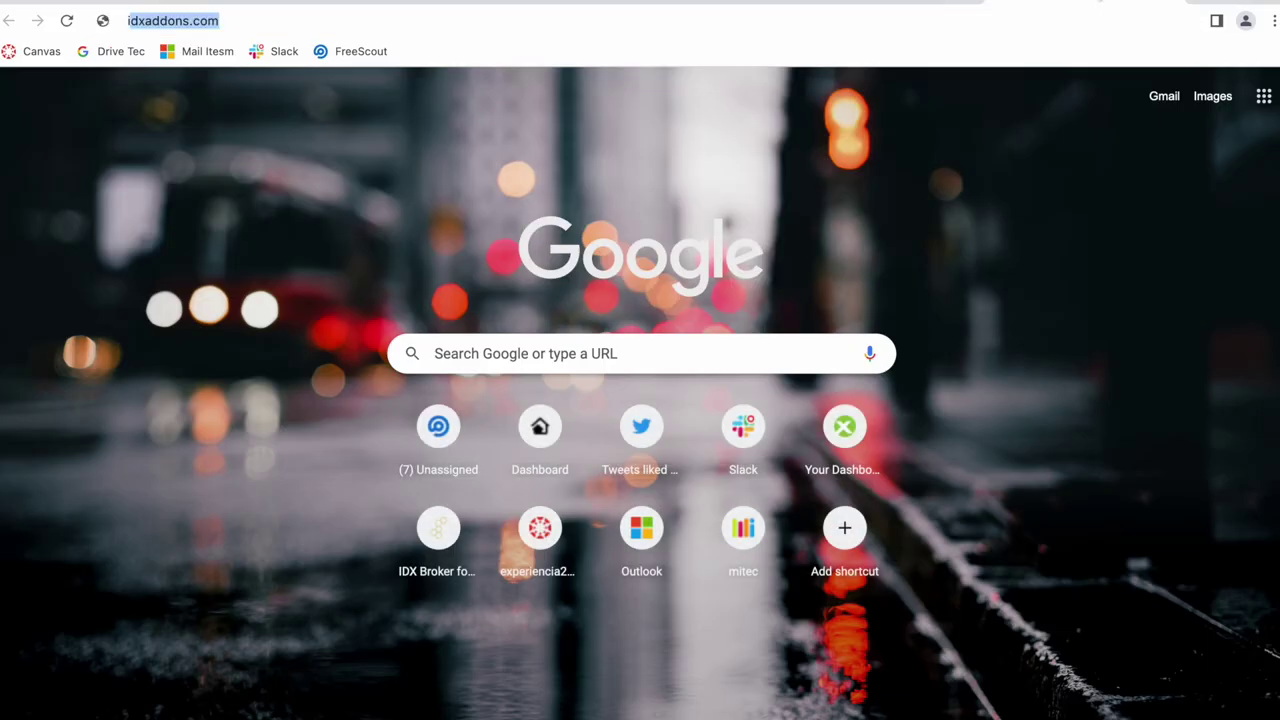
pyautogui.write('idxg')
pyautogui.press('Return')
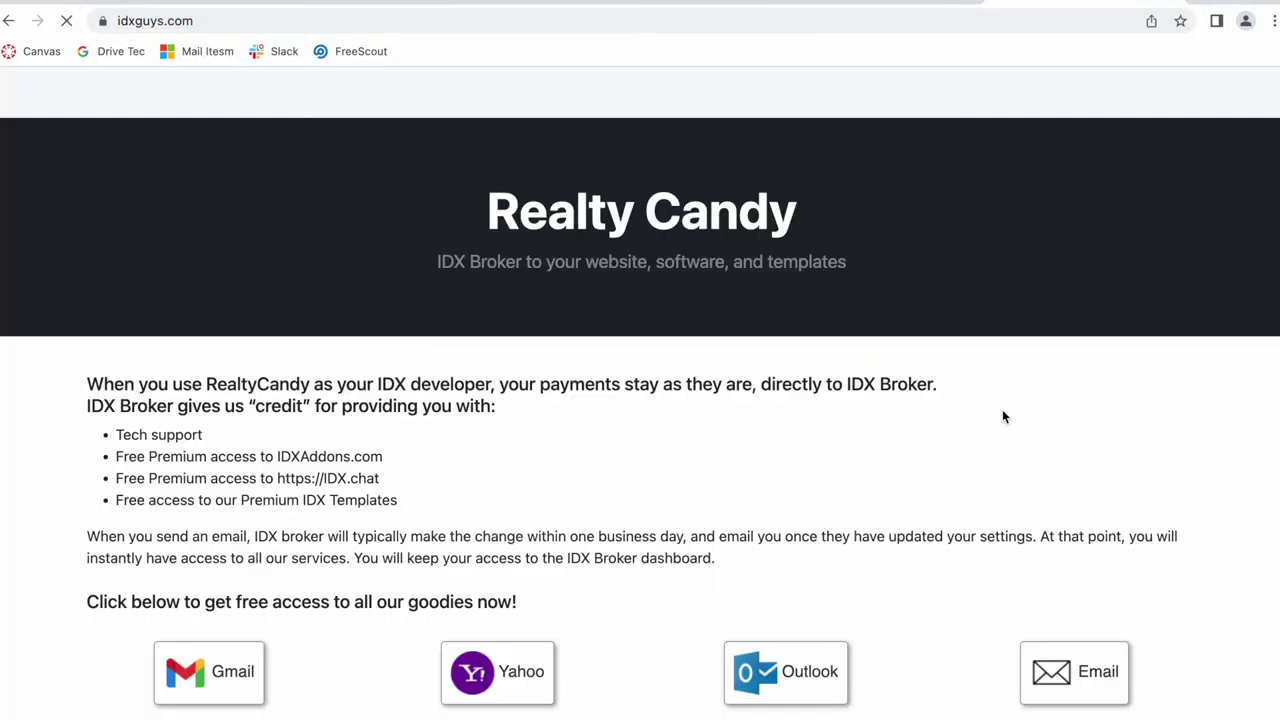